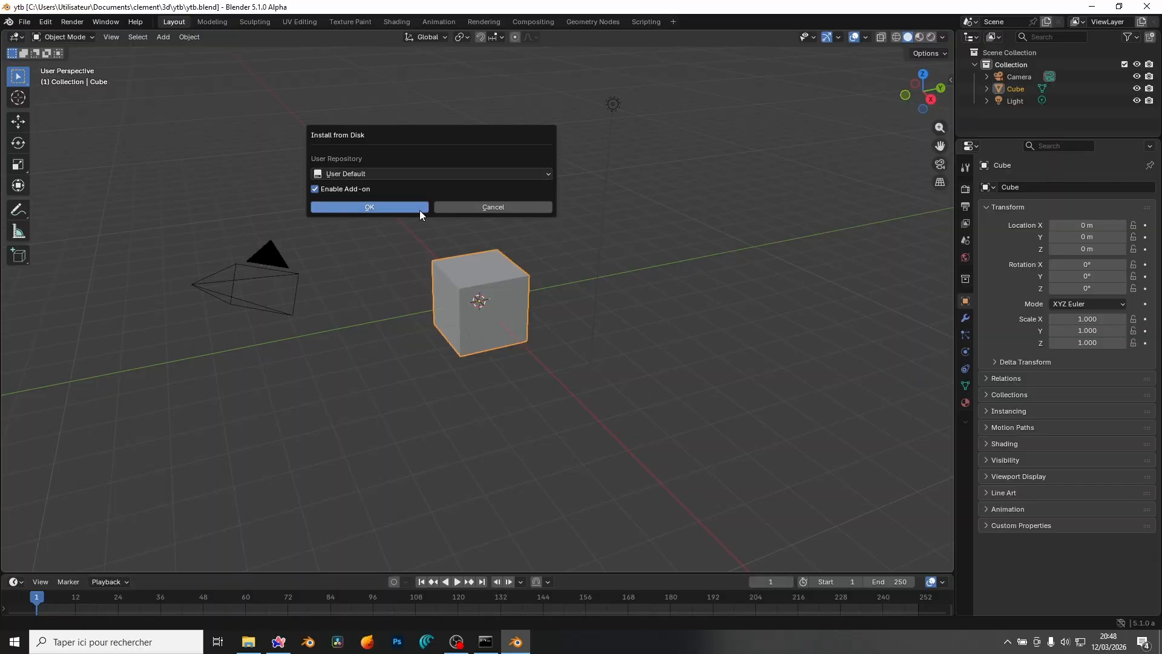
Step: Install the add-on from disk into the User Default repository and show its MPM Export settings in the 3D viewport sidebar
left_click(388, 209)
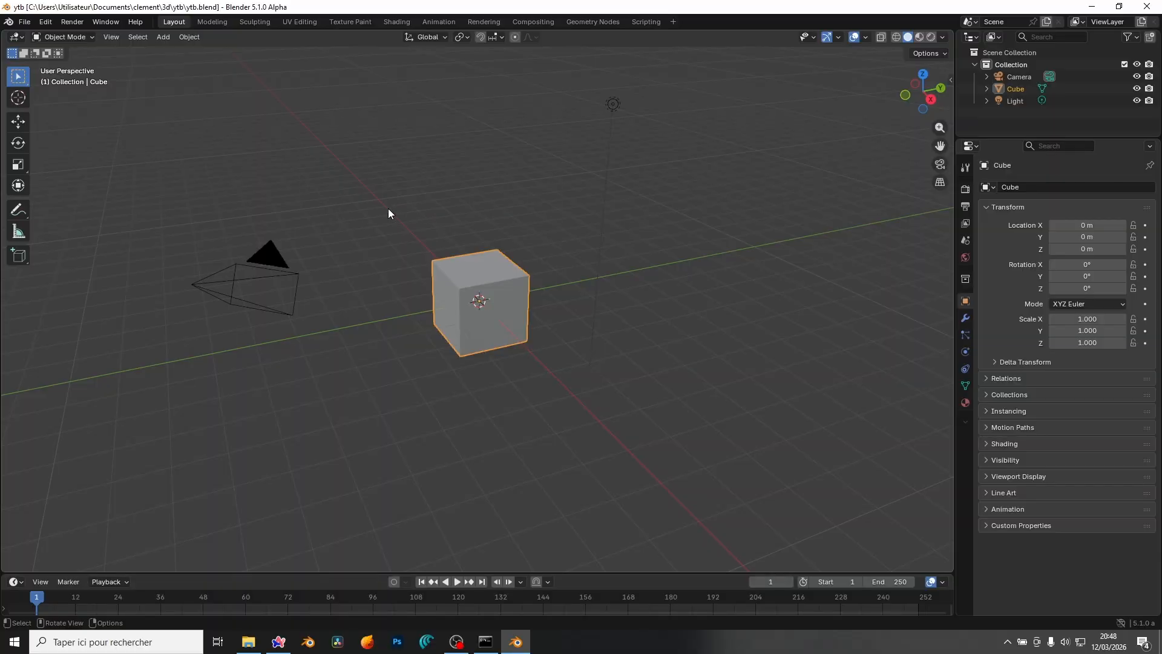
key("n")
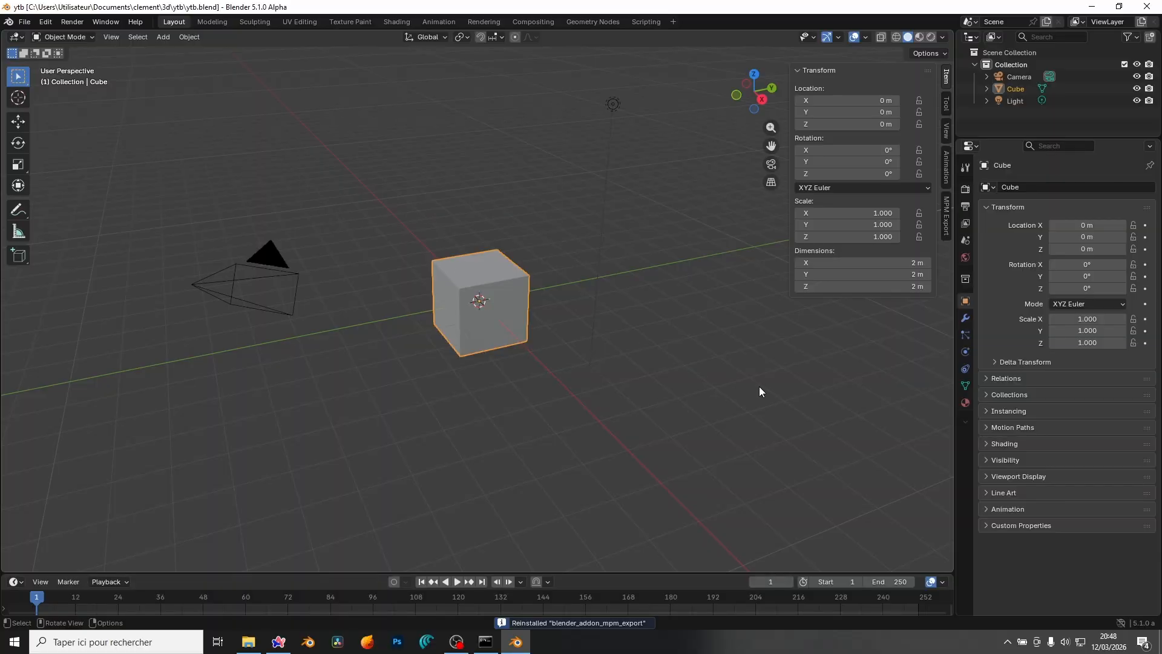
left_click(951, 205)
Step: Widen the viewport sidebar and set the MPM Export directory to the cache folder inside the ytb project folder
left_click_drag(791, 254, 698, 281)
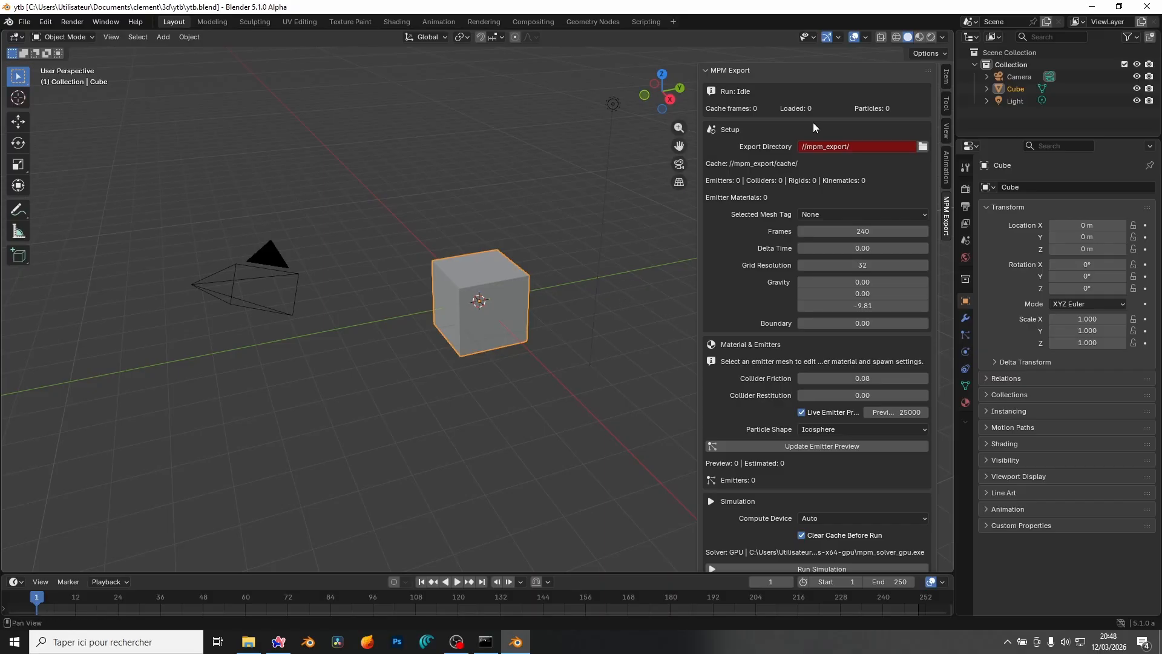
left_click(923, 148)
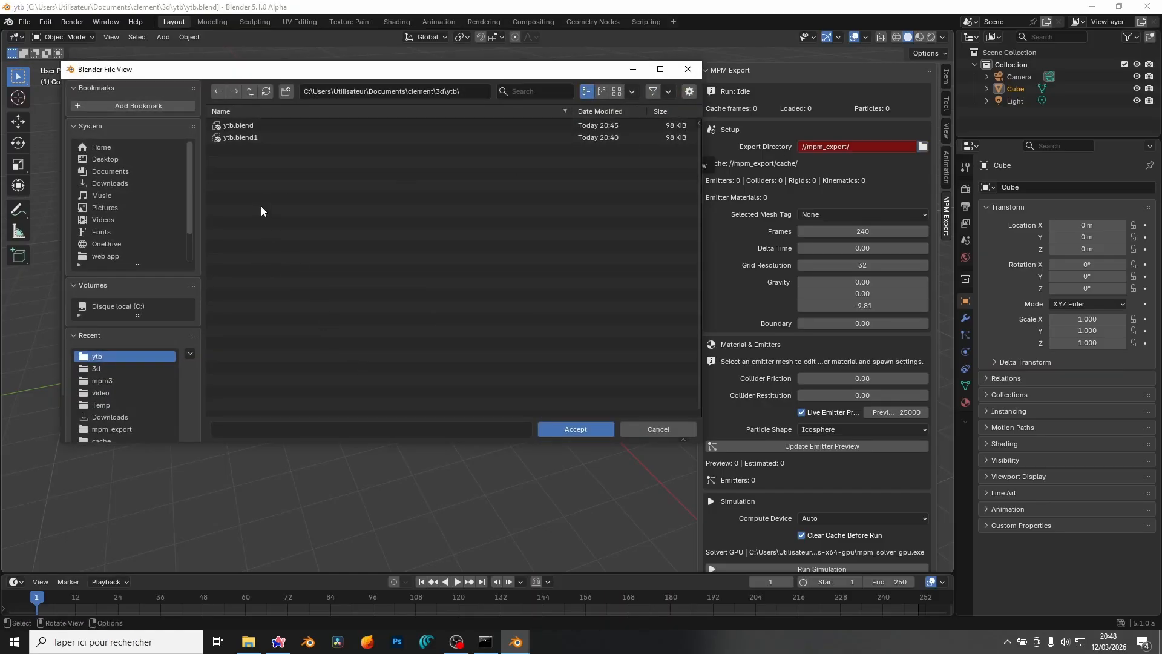
double_click(254, 137)
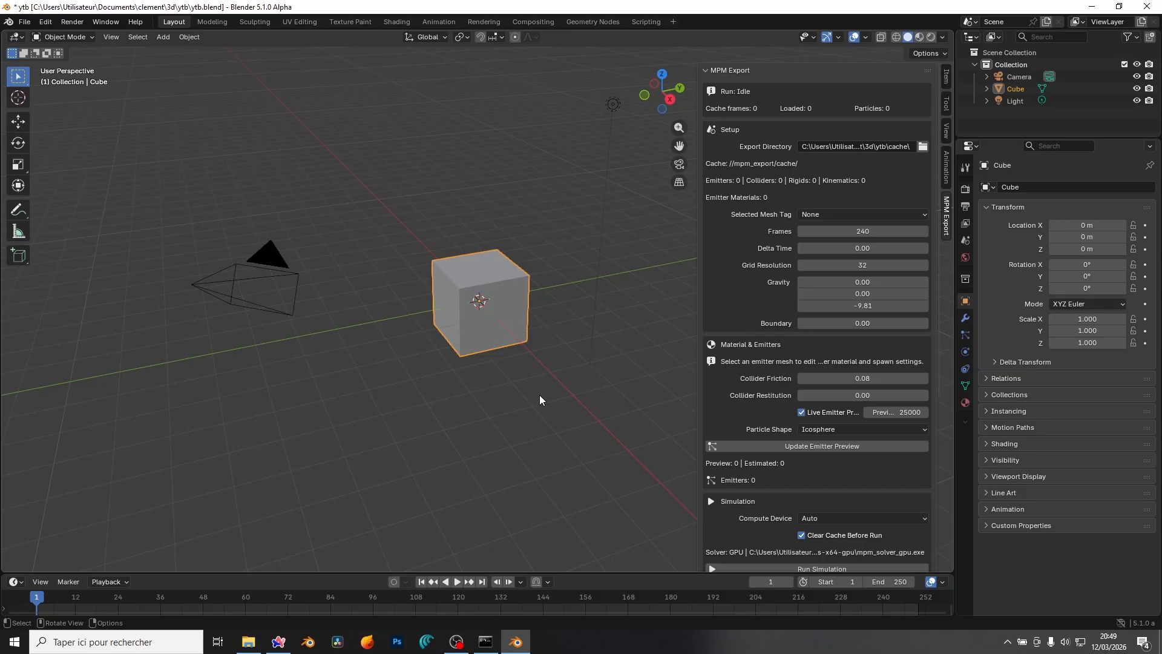
Step: Delete the default cube, then add a new mesh cube and move it along the Z axis
key("Delete")
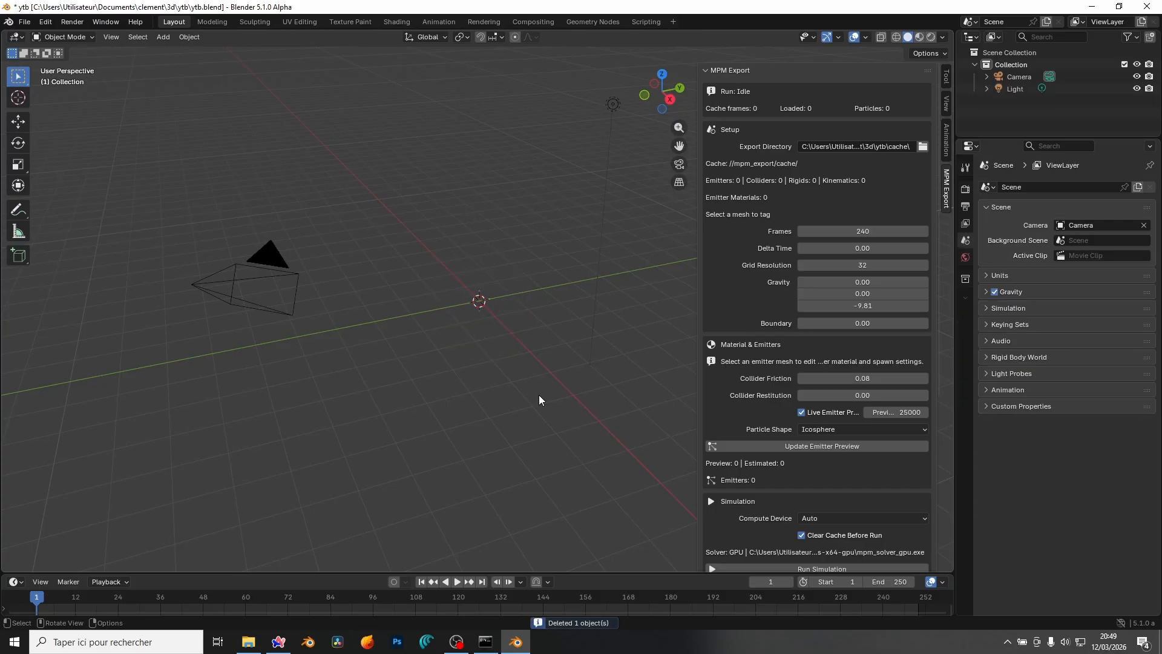
key("shift+a")
mouse_move(486, 309)
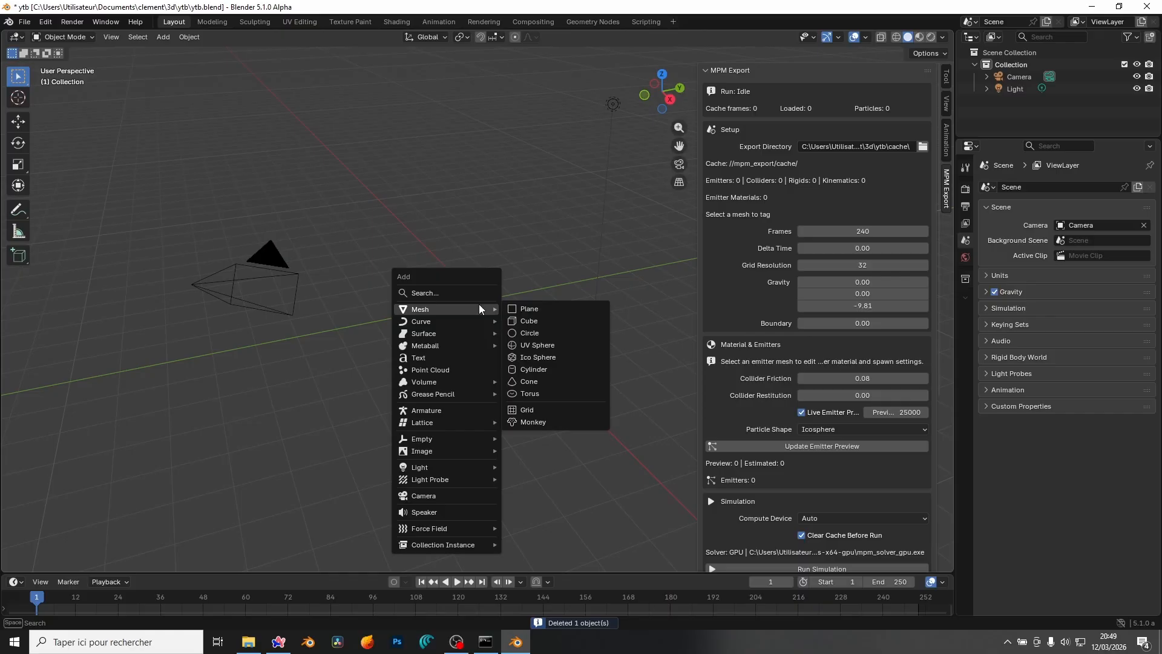
left_click(523, 320)
key("g")
key("z")
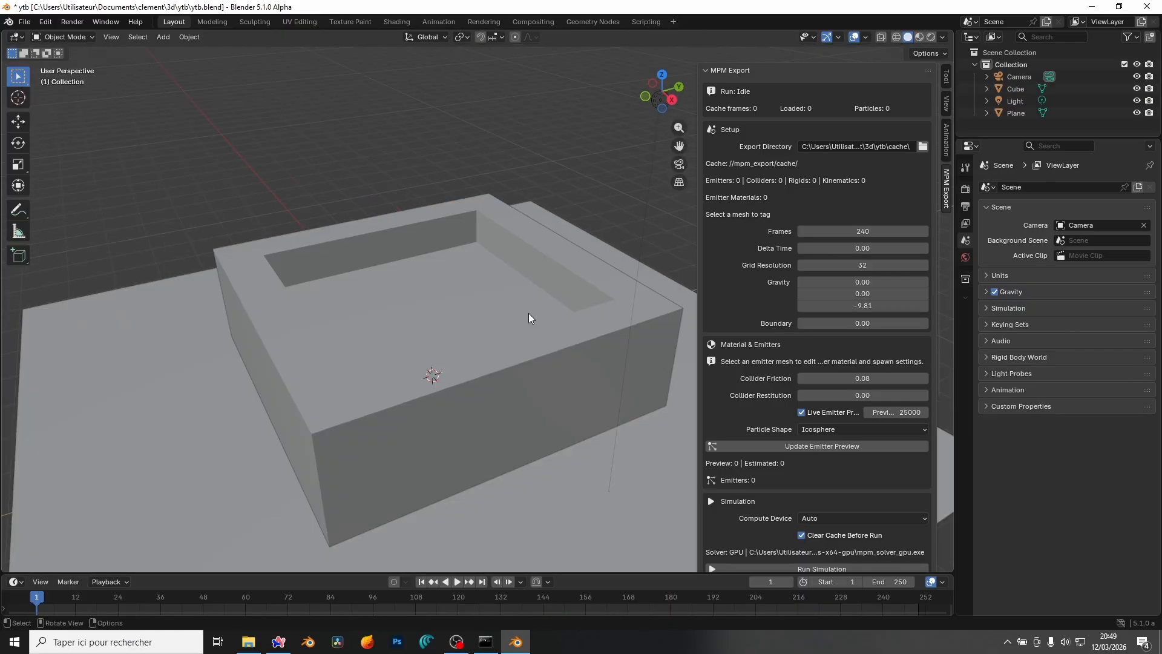
Step: Tag both the hollowed basin cube and the ground plane as Collider for the MPM simulation
left_click(530, 319)
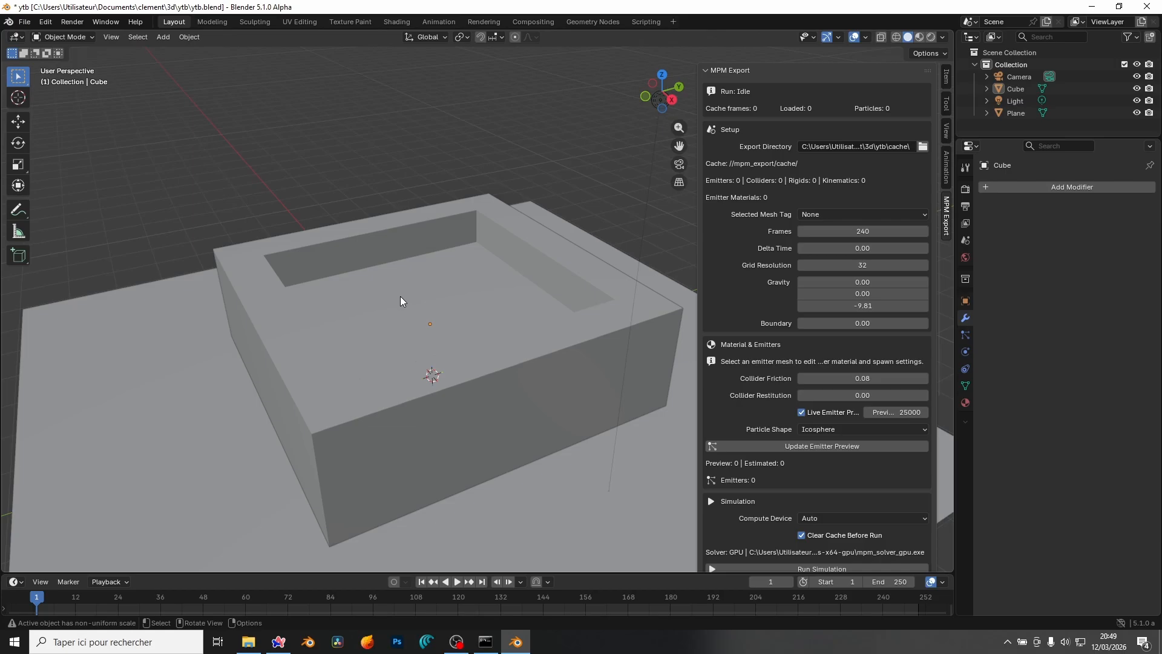
left_click(401, 301)
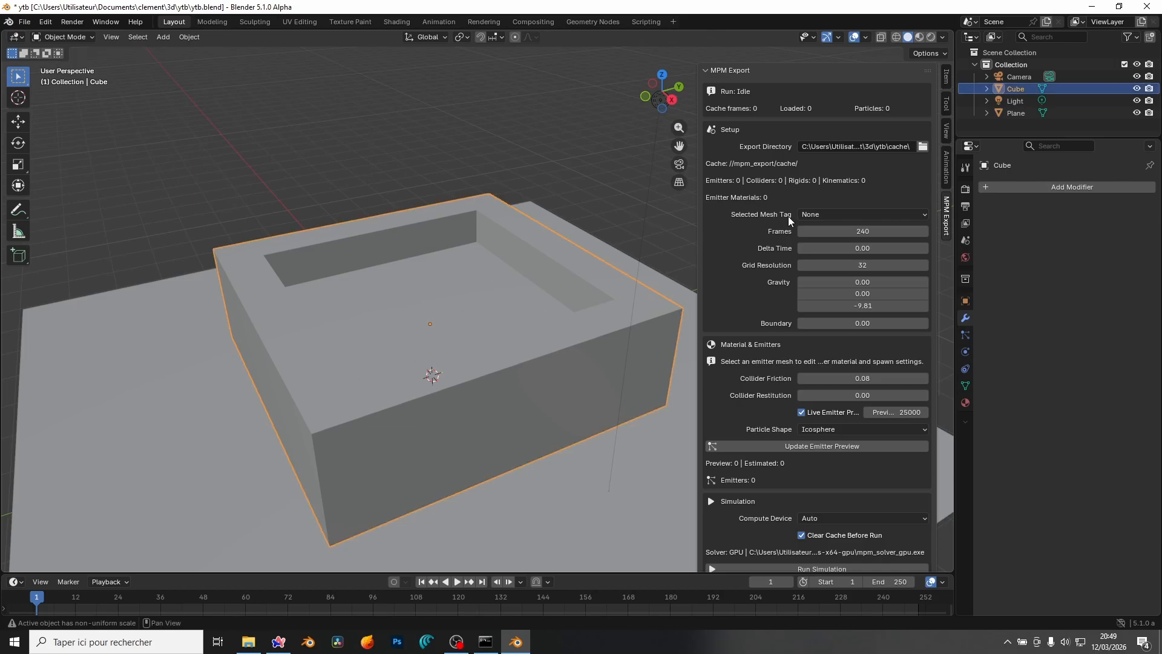
left_click(820, 218)
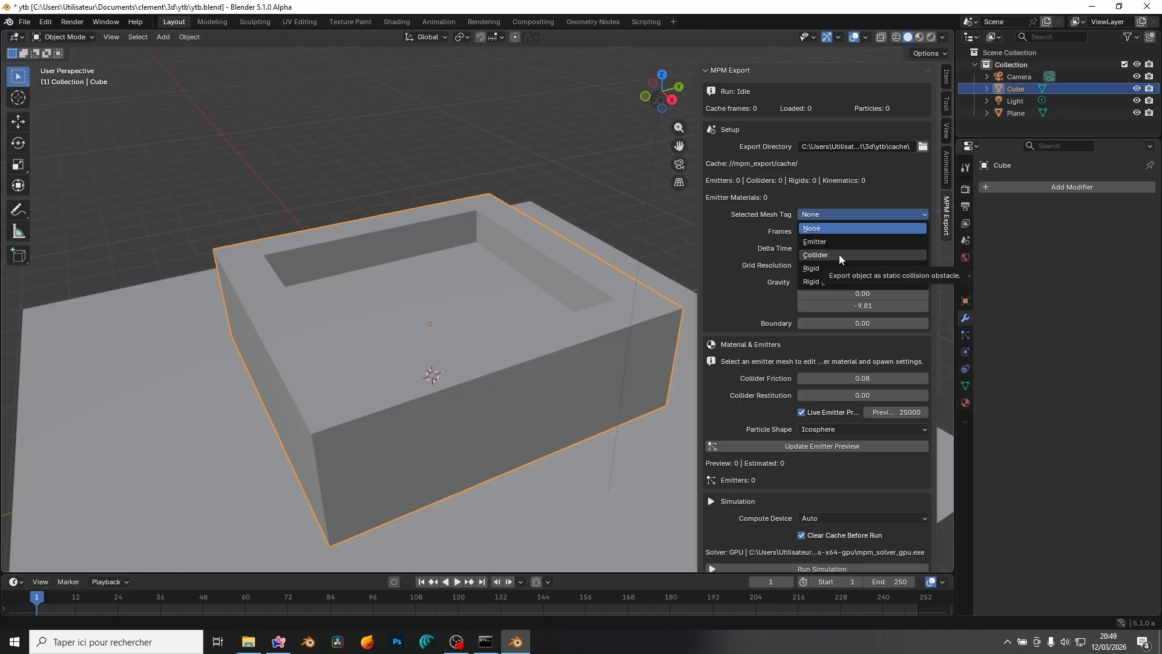
left_click(840, 255)
left_click(529, 528)
left_click(820, 215)
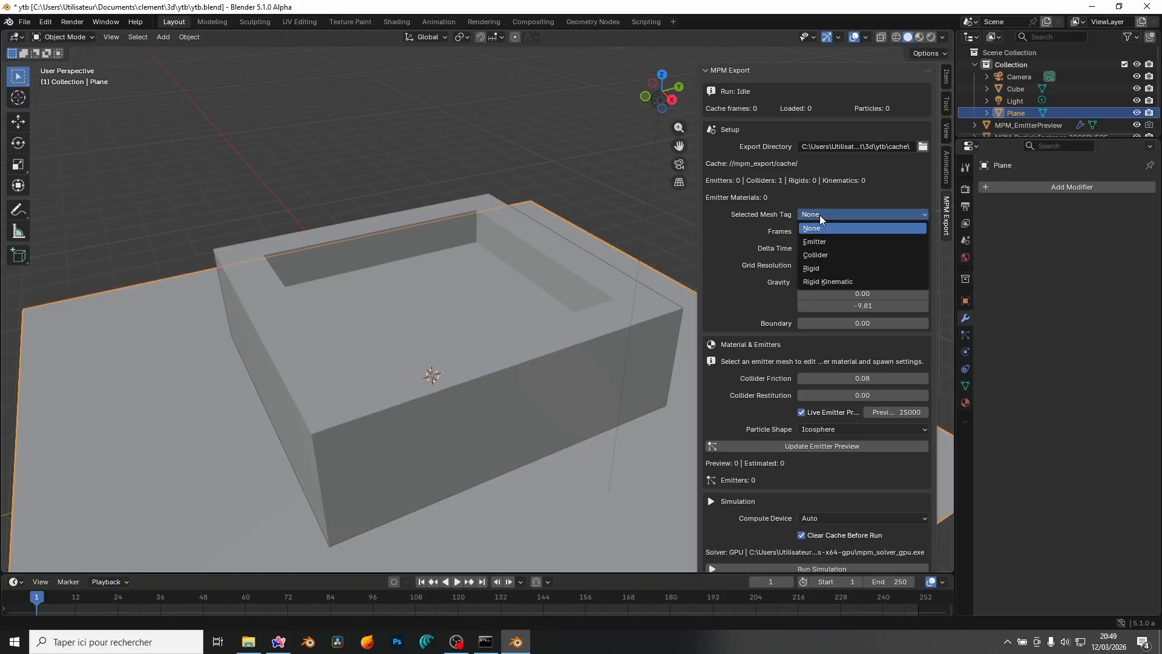
left_click(852, 253)
Step: Add a second mesh cube and raise it about 4.6 m along Z so it sits above the basin
key("shift+a")
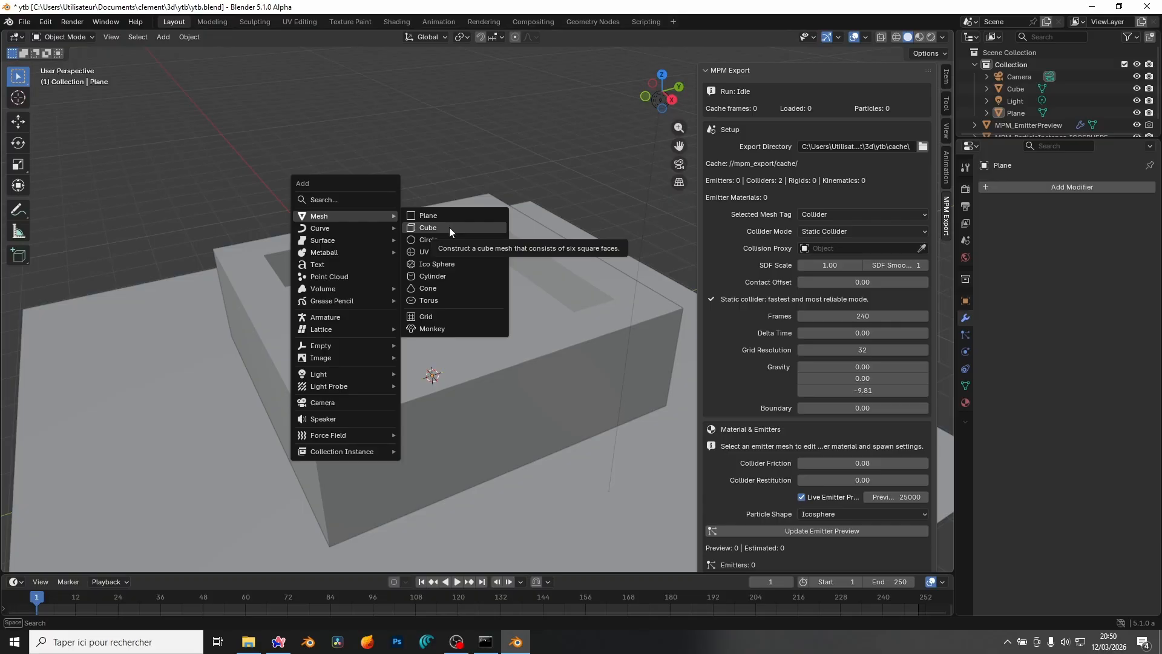
left_click(449, 227)
key("g")
key("z")
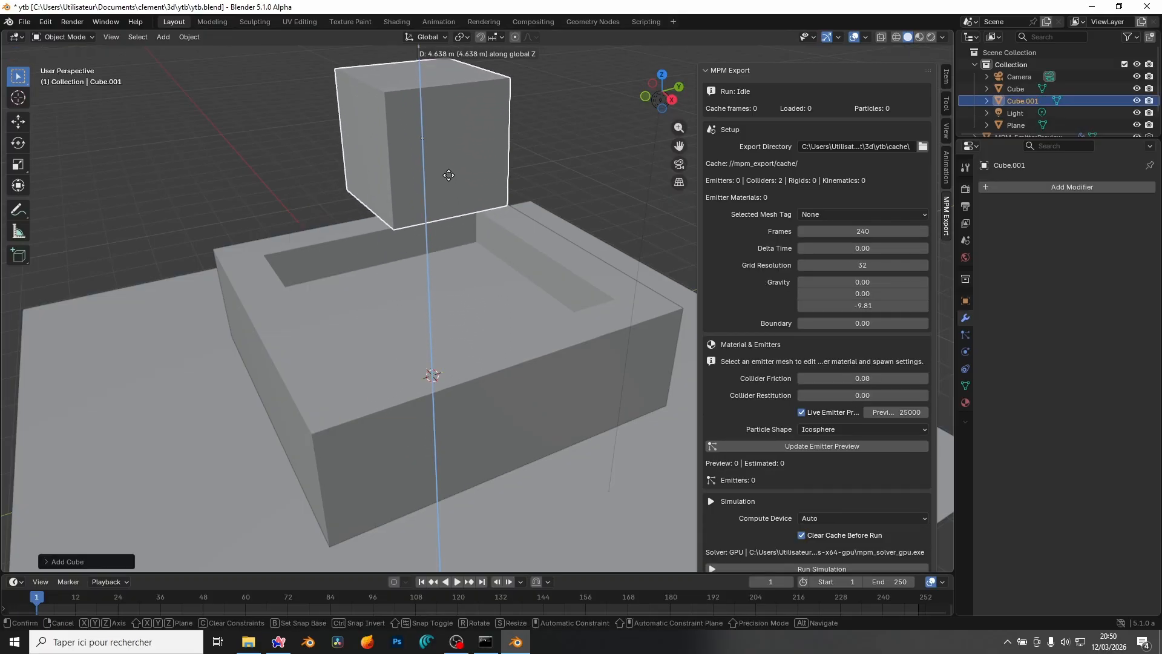
left_click(449, 175)
scroll(466, 206, "down", 4)
middle_click_drag(469, 213, 494, 233)
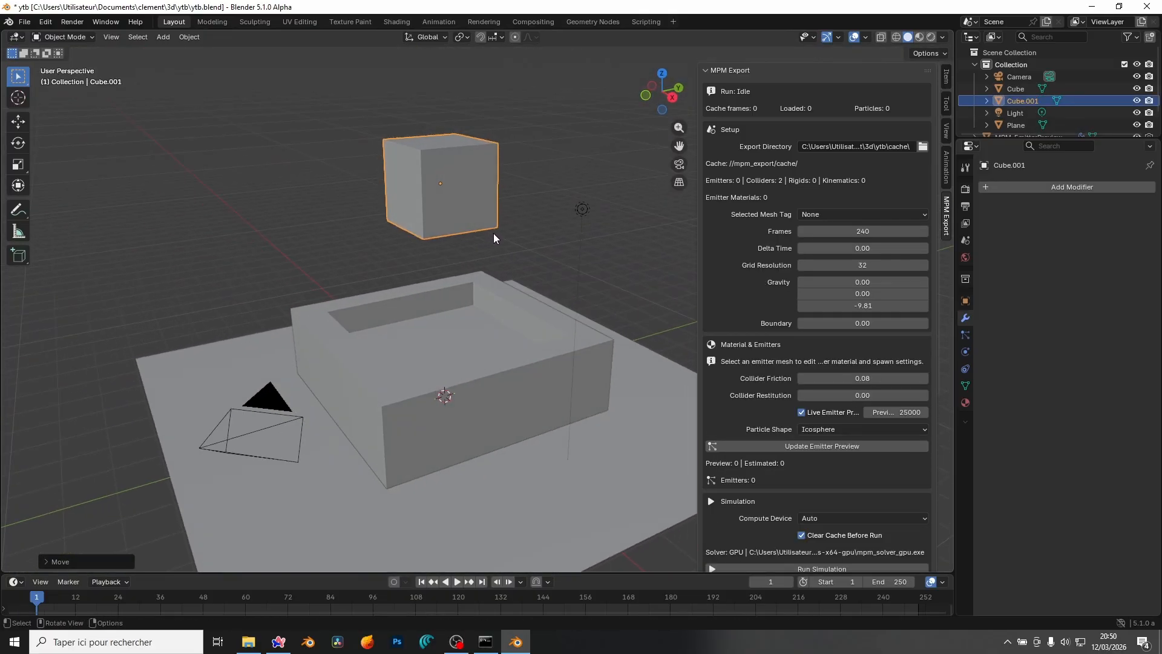
Step: Tag the raised cube as Emitter and set its material type to Dry Sand
left_click(836, 214)
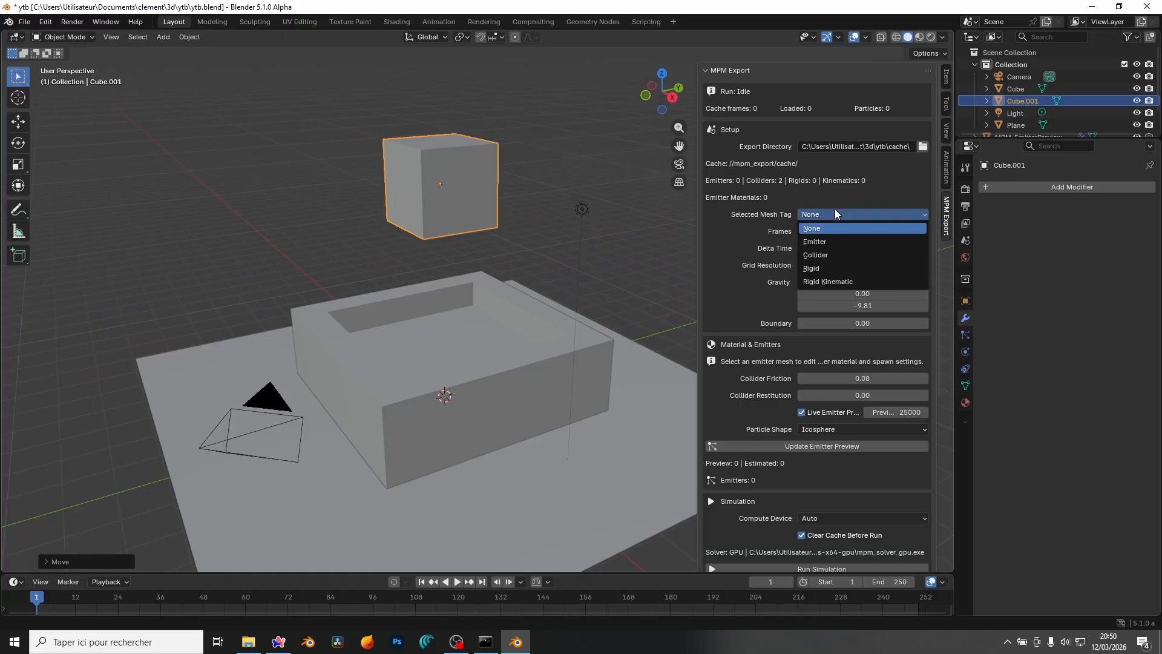
left_click(842, 241)
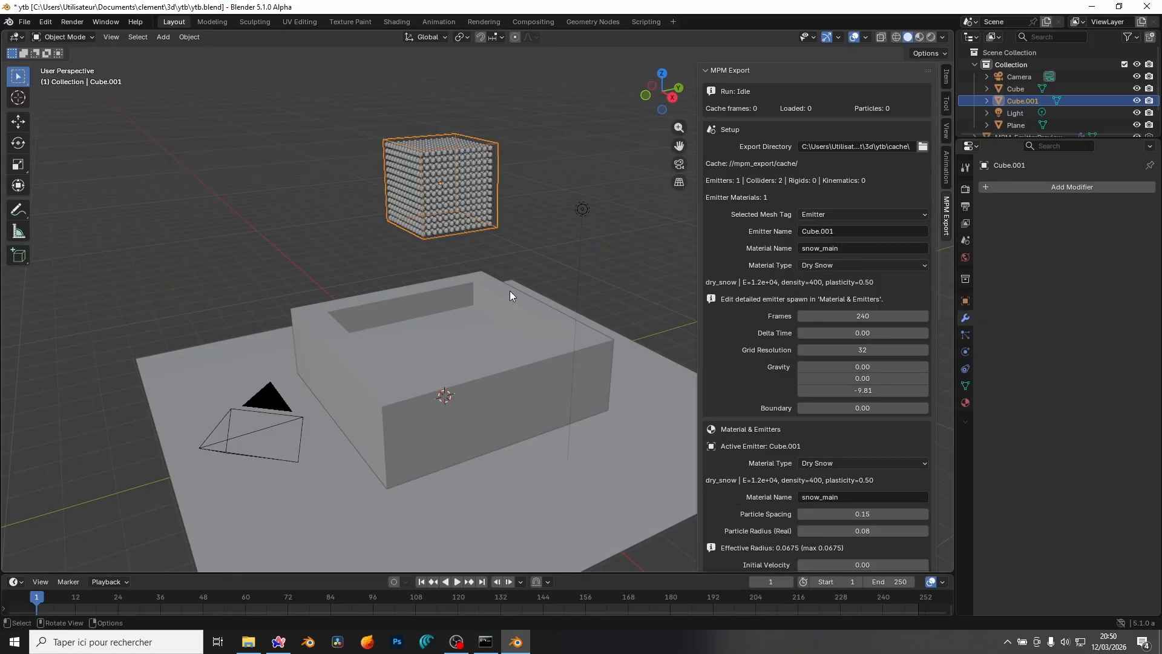
scroll(481, 145, "up", 4)
middle_click_drag(480, 153, 487, 297, "shift")
middle_click_drag(488, 296, 637, 358)
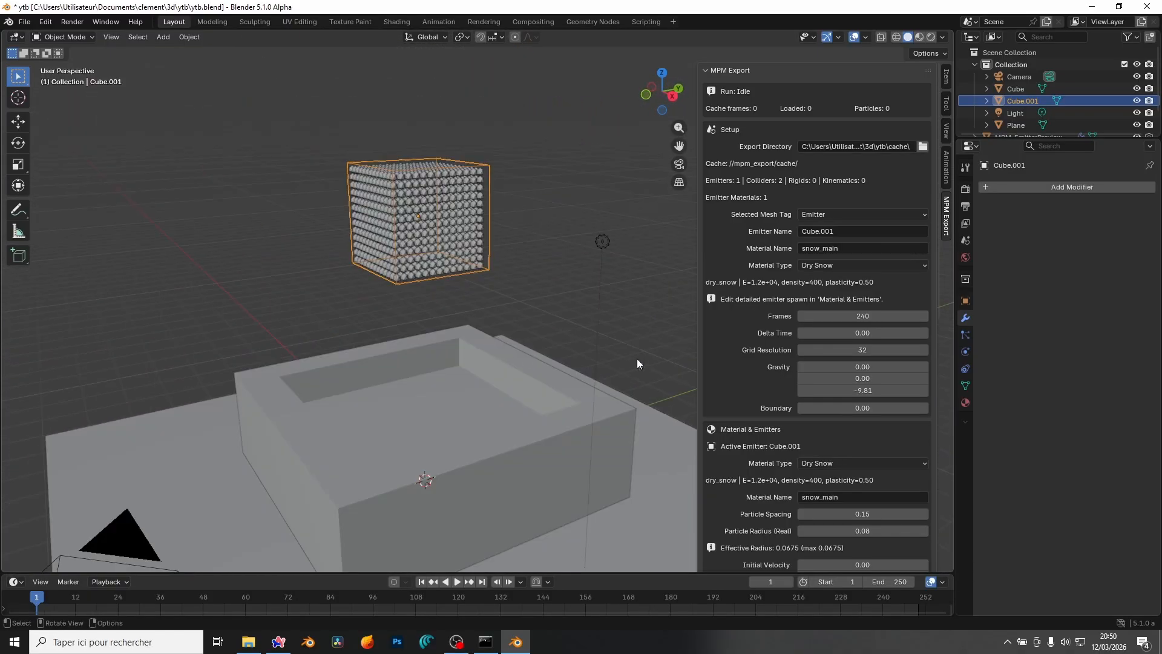
left_click(834, 266)
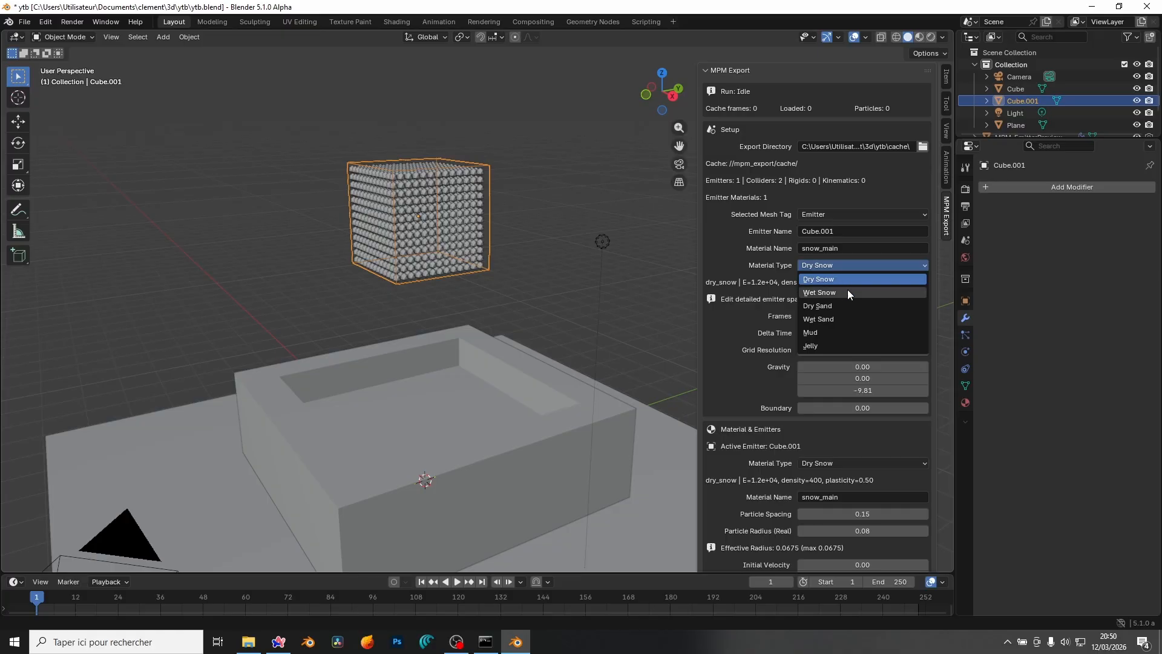
left_click(848, 305)
Step: Set the simulation length to 100 frames and the grid resolution to 96
left_click(849, 314)
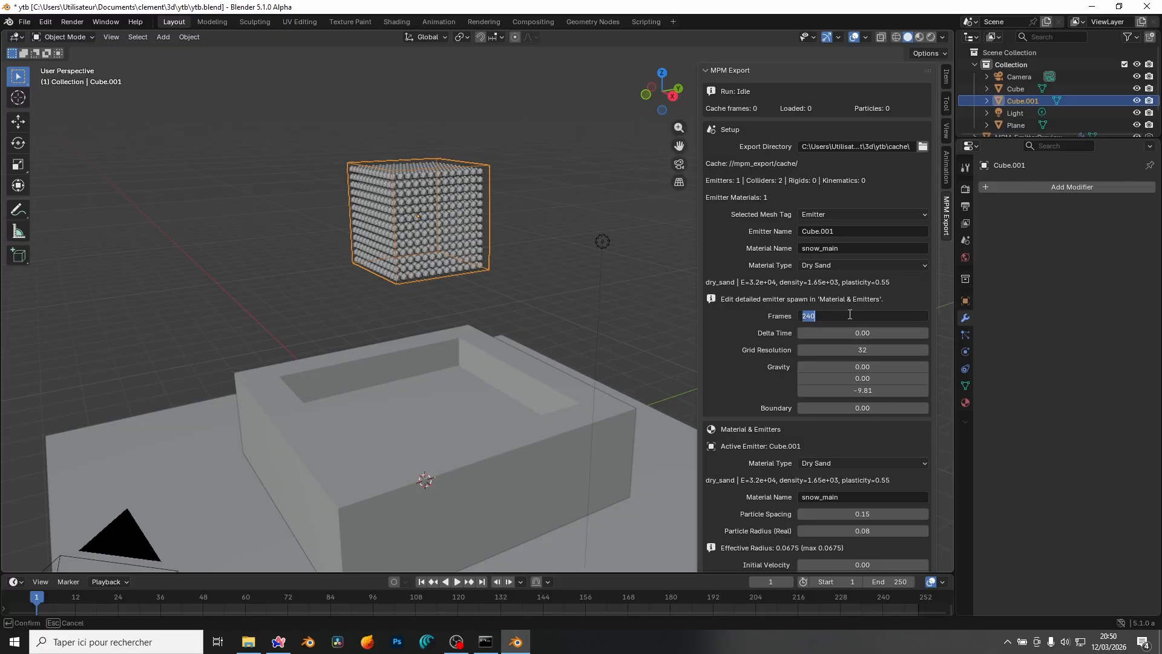
type("100")
key("Return")
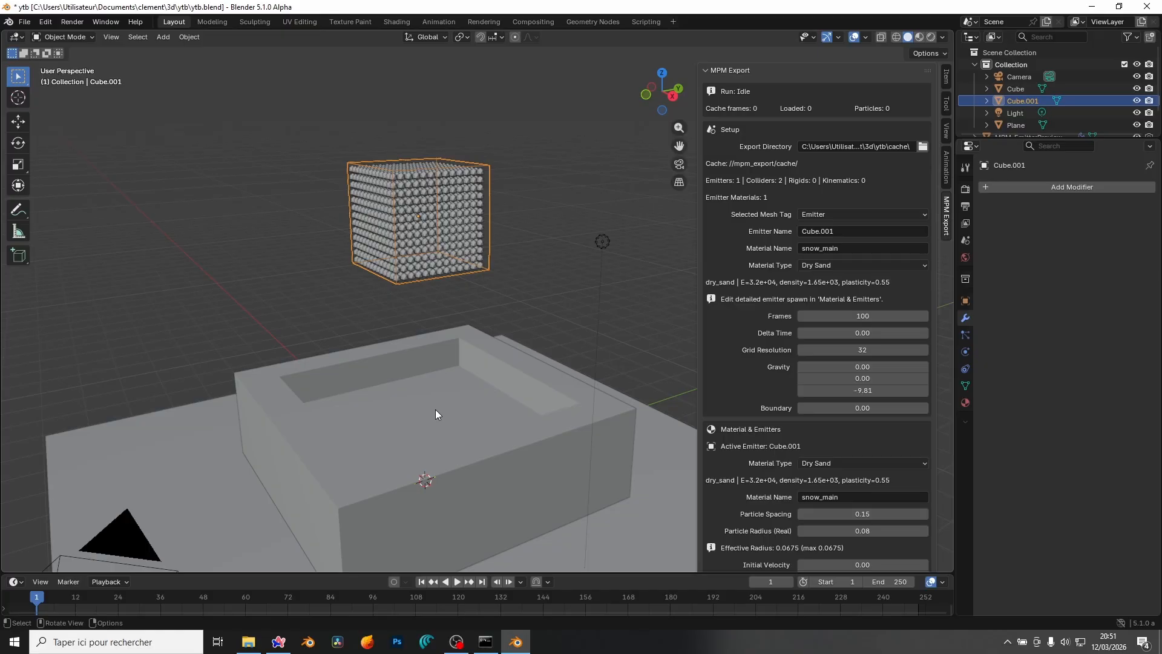
left_click(862, 346)
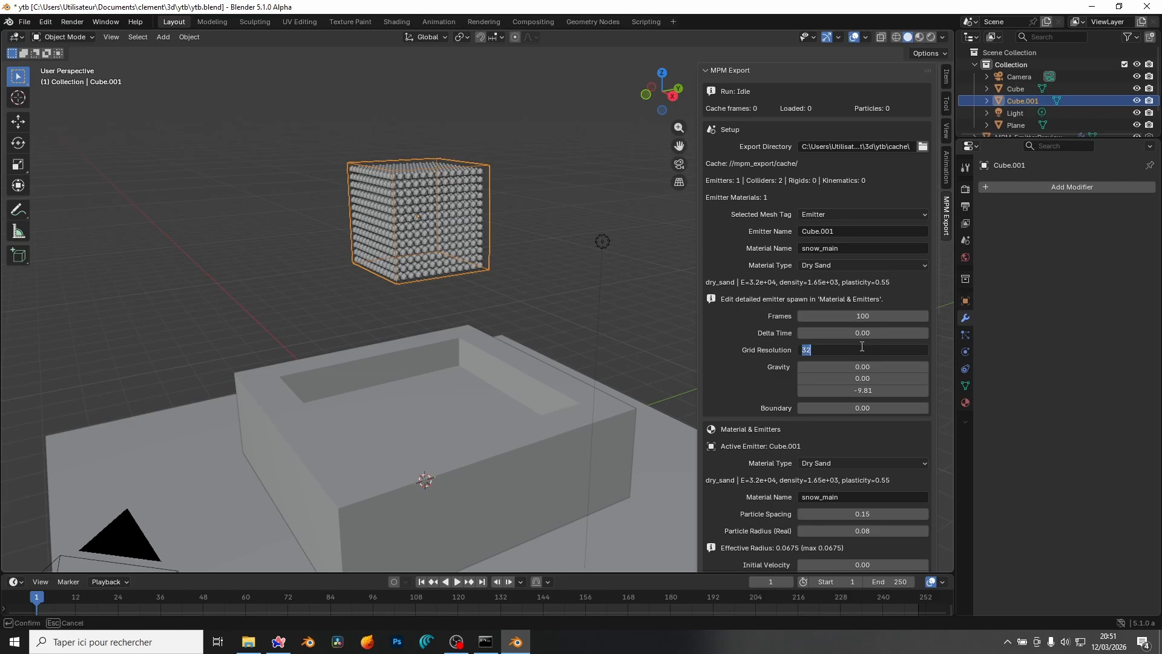
type("96")
key("Return")
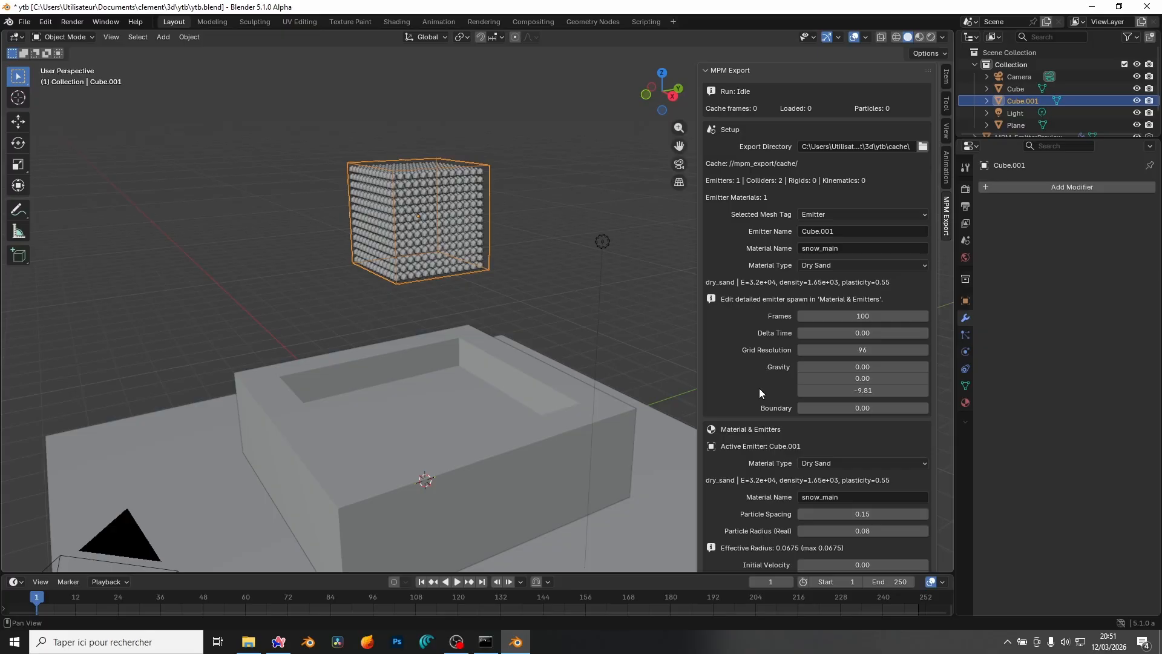
Step: Set the emitter's particle spacing to 0.07
scroll(759, 388, "down", 2)
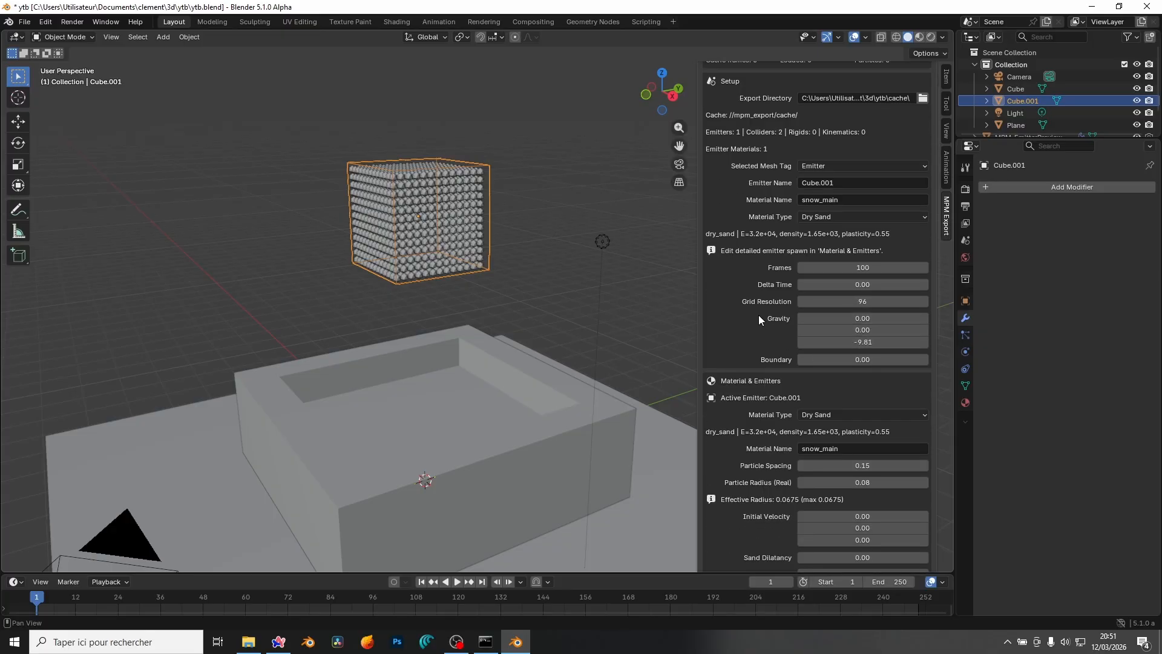
scroll(759, 319, "down", 9)
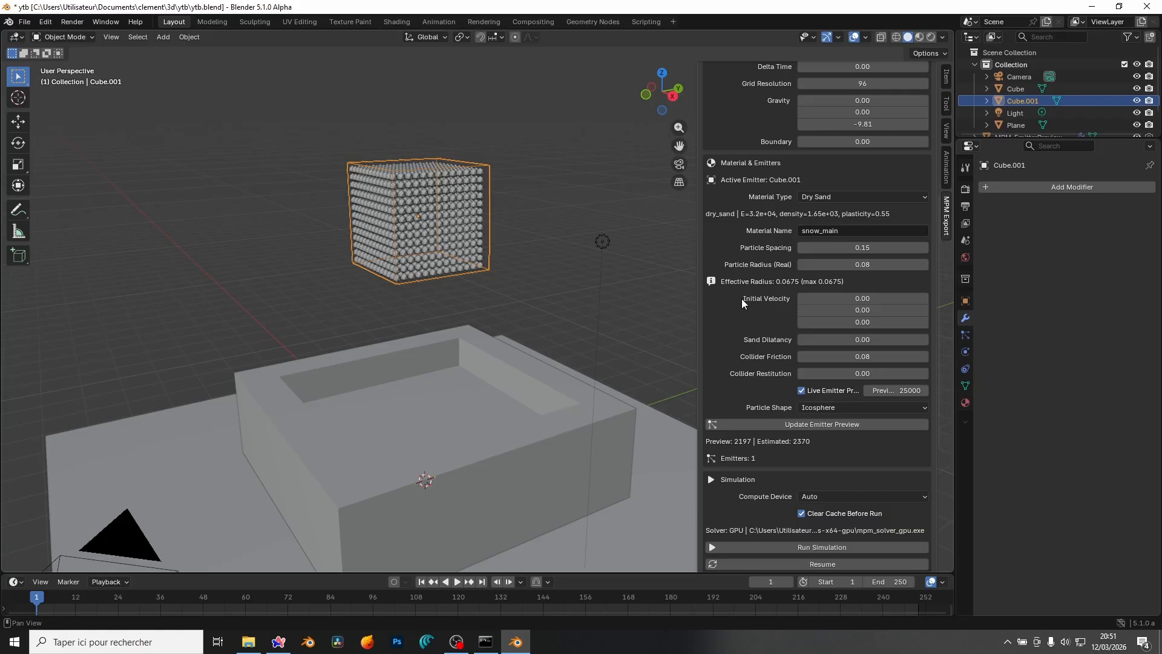
left_click(880, 248)
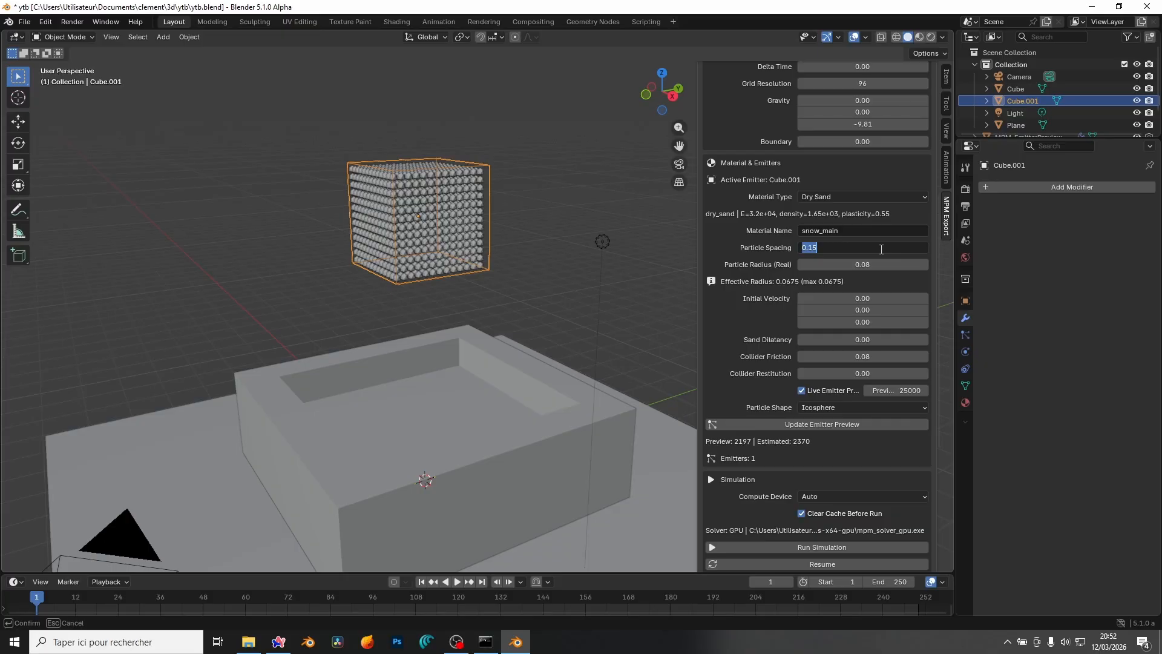
key("Return")
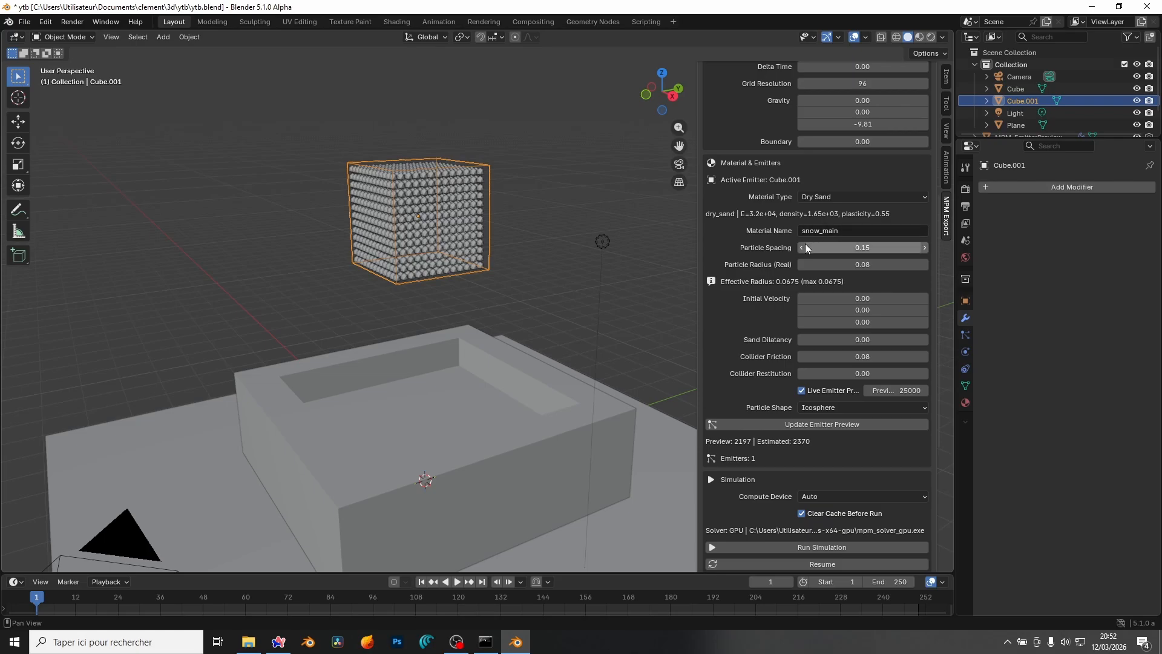
left_click(864, 246)
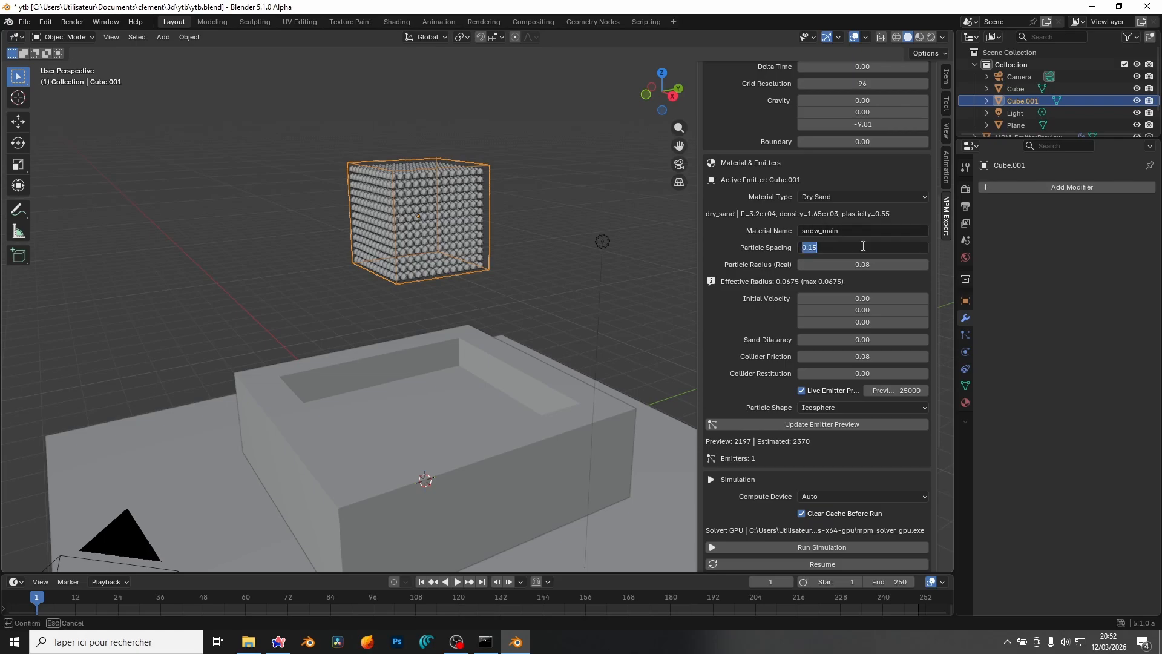
type(".07")
key("Tab")
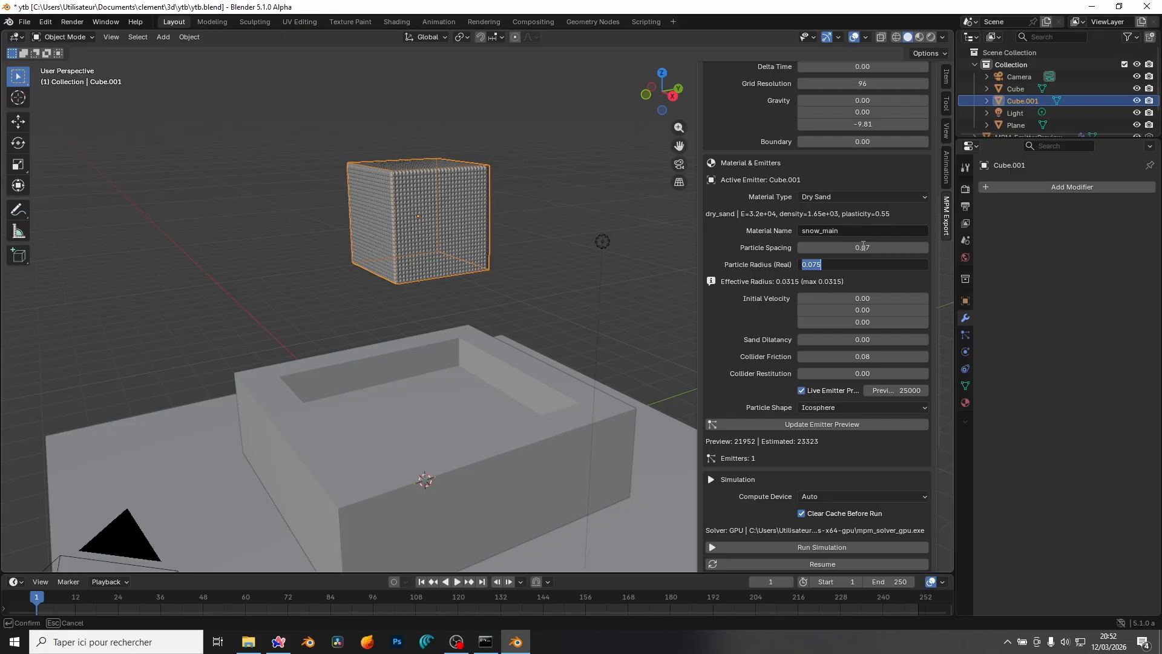
Step: Set the emitter's real particle radius to 0.06 and save the file
key("BackSpace")
type("0.06")
key("Return")
middle_click_drag(545, 269, 512, 264)
scroll(504, 263, "up", 3)
scroll(577, 342, "down", 5)
key("ctrl+s")
Step: Change the emitter's particle shape to Dense Dot
scroll(840, 284, "down", 5)
left_click(841, 283)
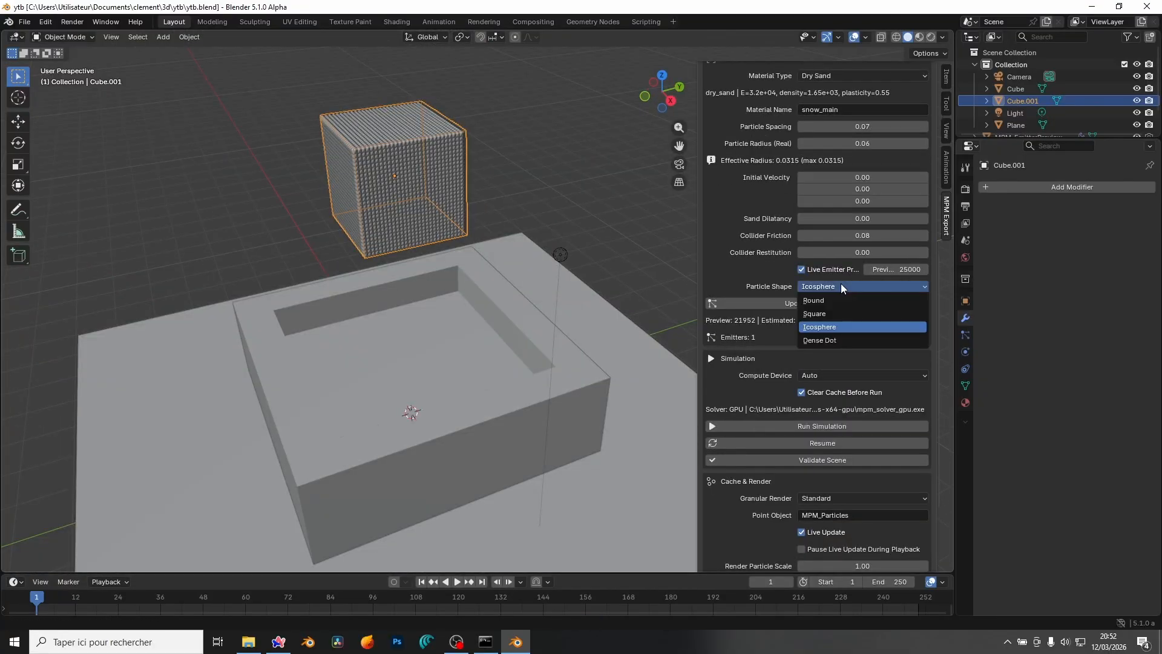
left_click(837, 340)
middle_click_drag(387, 210, 429, 307, "shift")
scroll(416, 337, "down", 2)
Step: Set the simulation's compute device to GPU and run the simulation
scroll(885, 316, "down", 2)
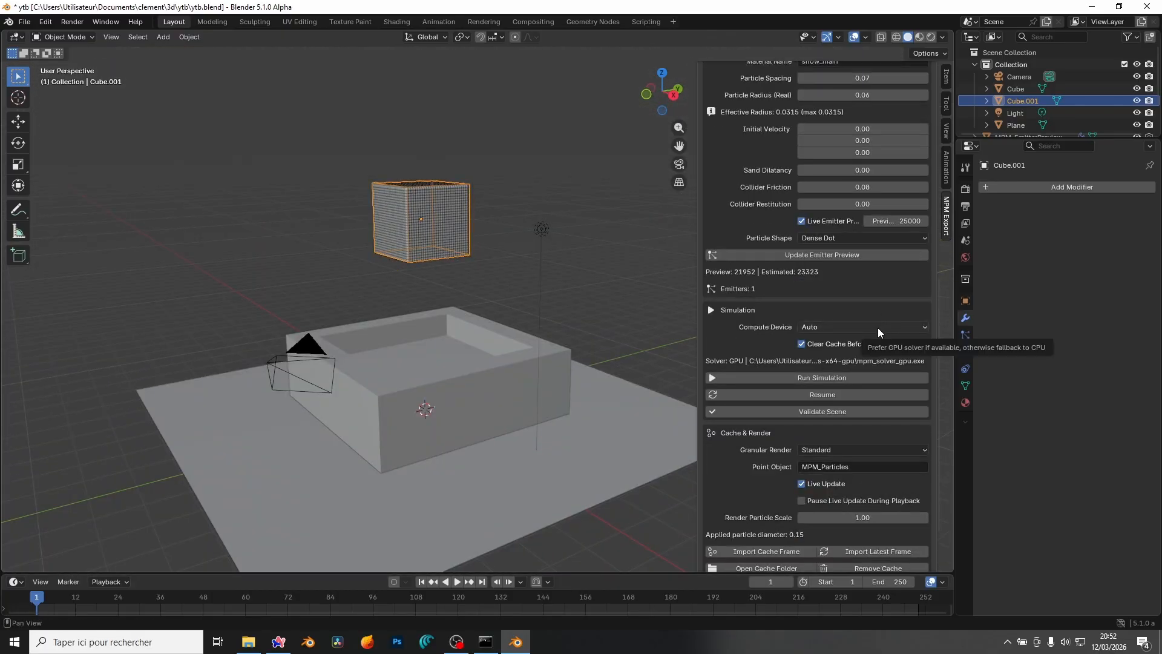
left_click(878, 328)
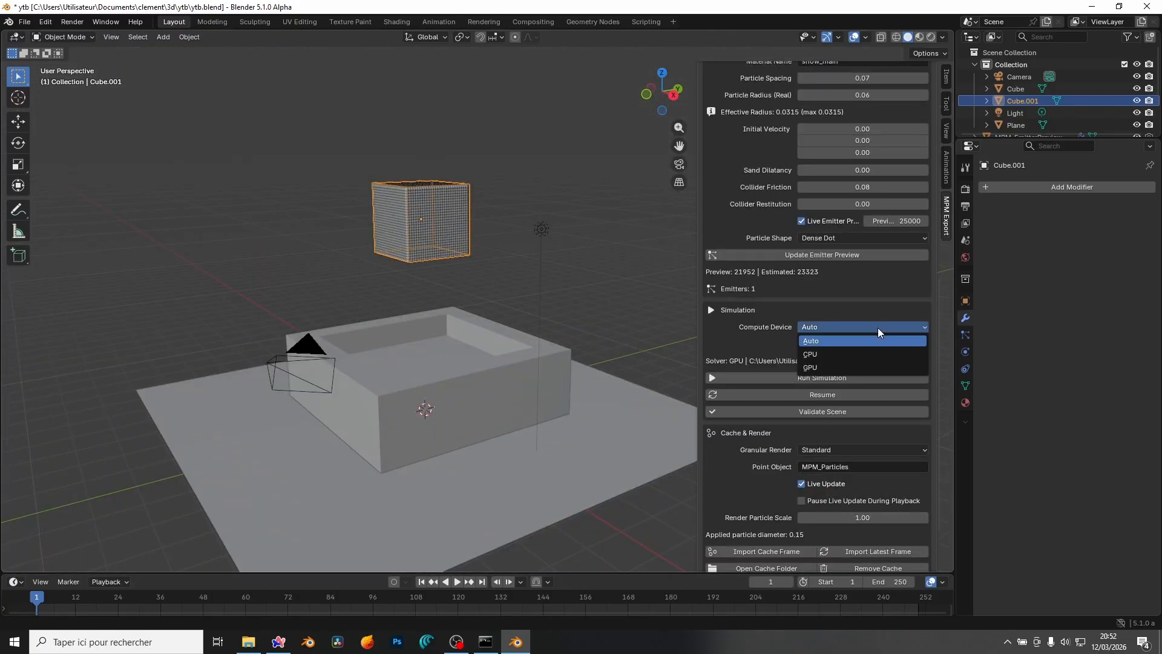
left_click(827, 366)
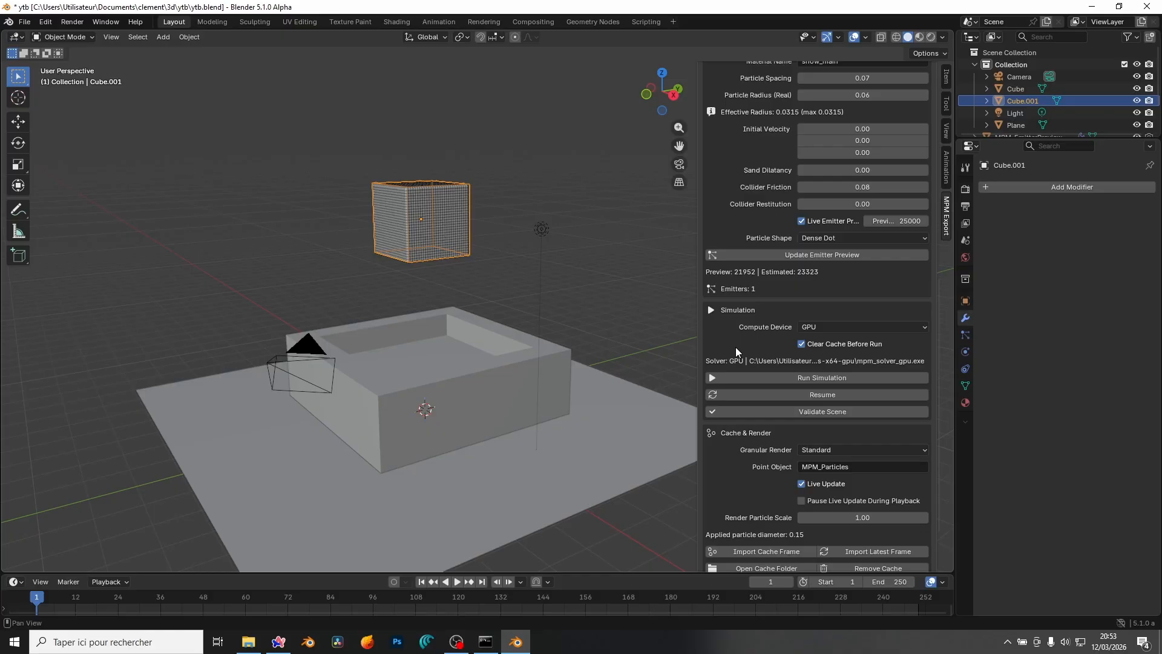
scroll(736, 347, "down", 2)
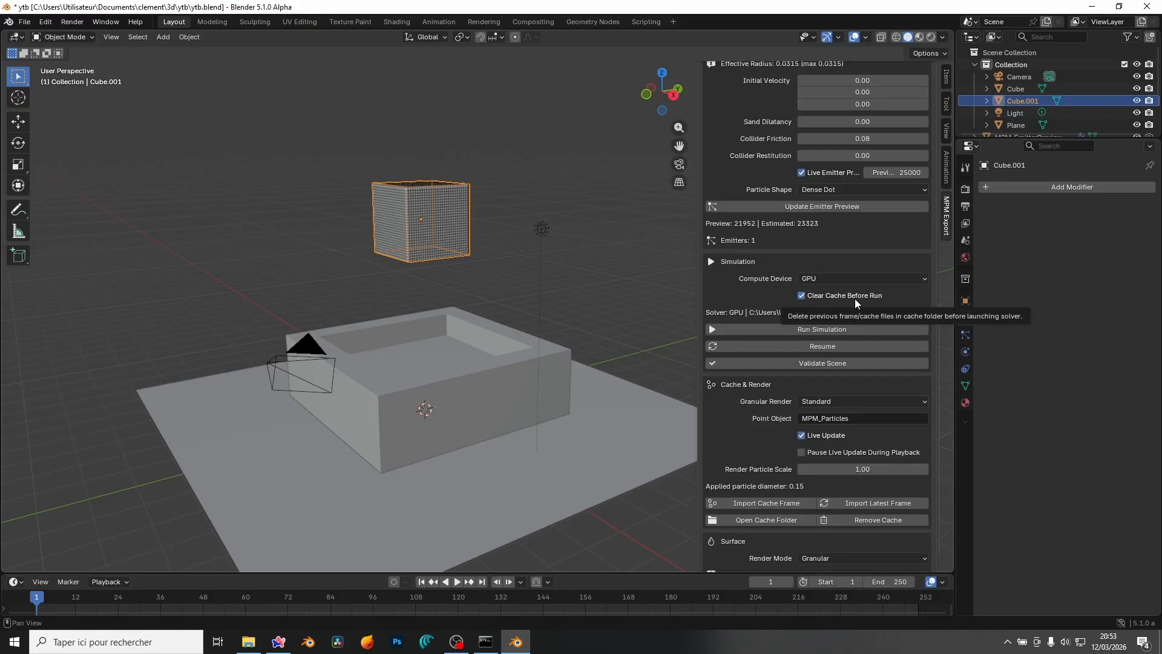
left_click(772, 328)
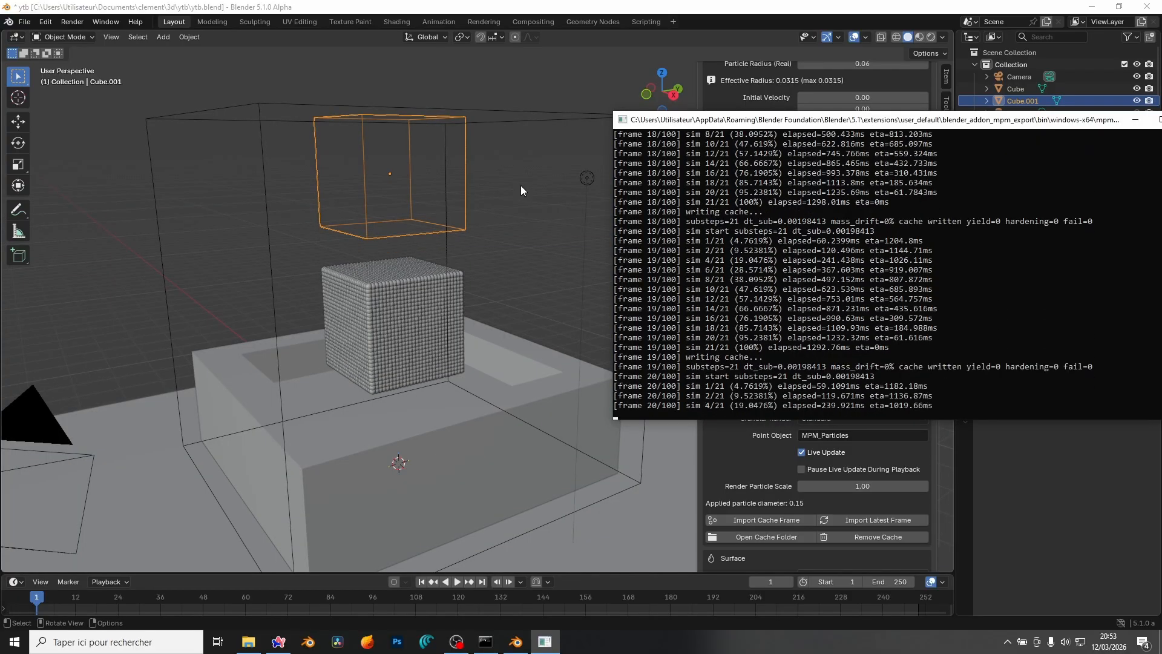
Step: Interrupt the running solver, check the cached particles at frame 8, and resume the simulation
left_click_drag(655, 113, 657, 102)
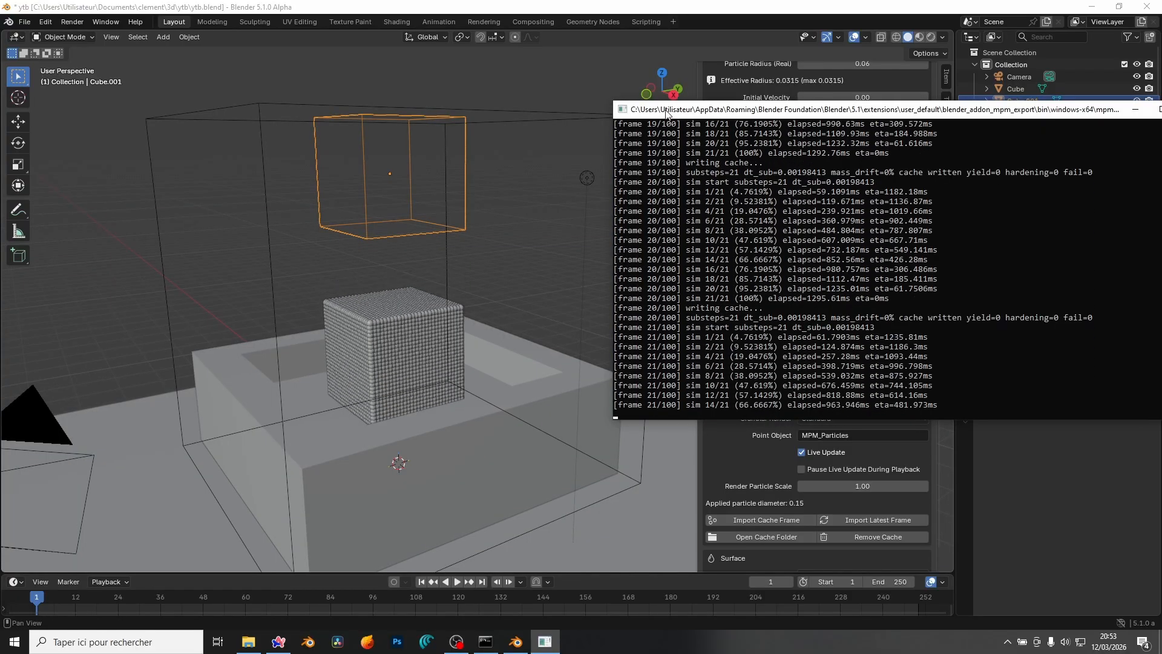
key("ctrl+c")
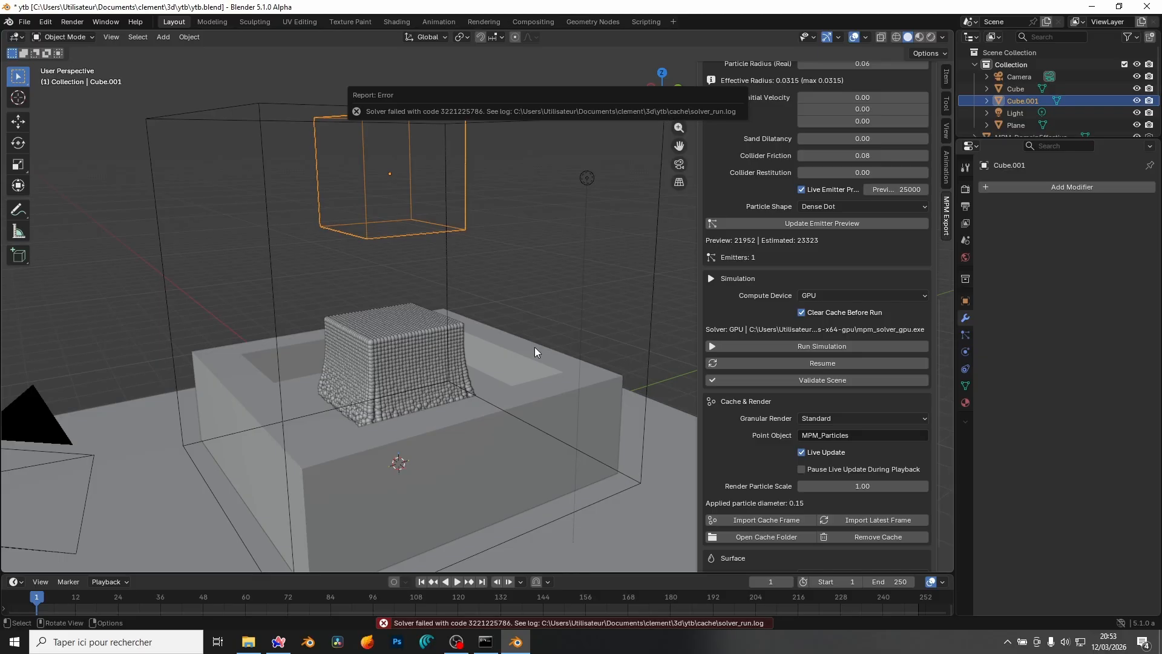
left_click(60, 598)
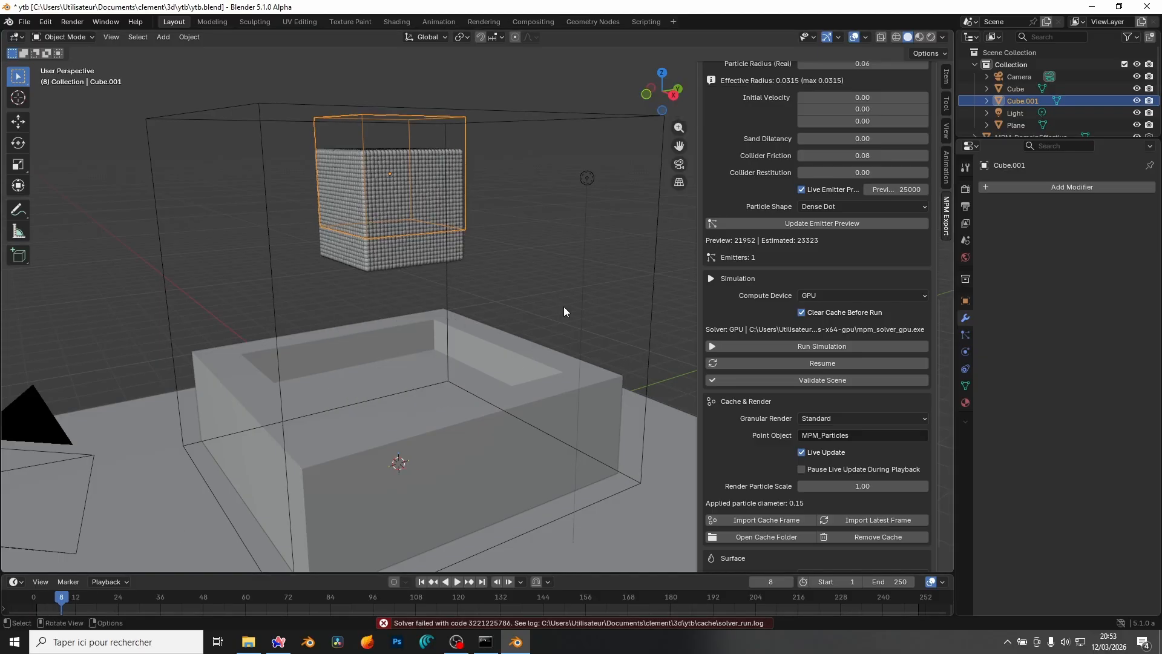
left_click(780, 365)
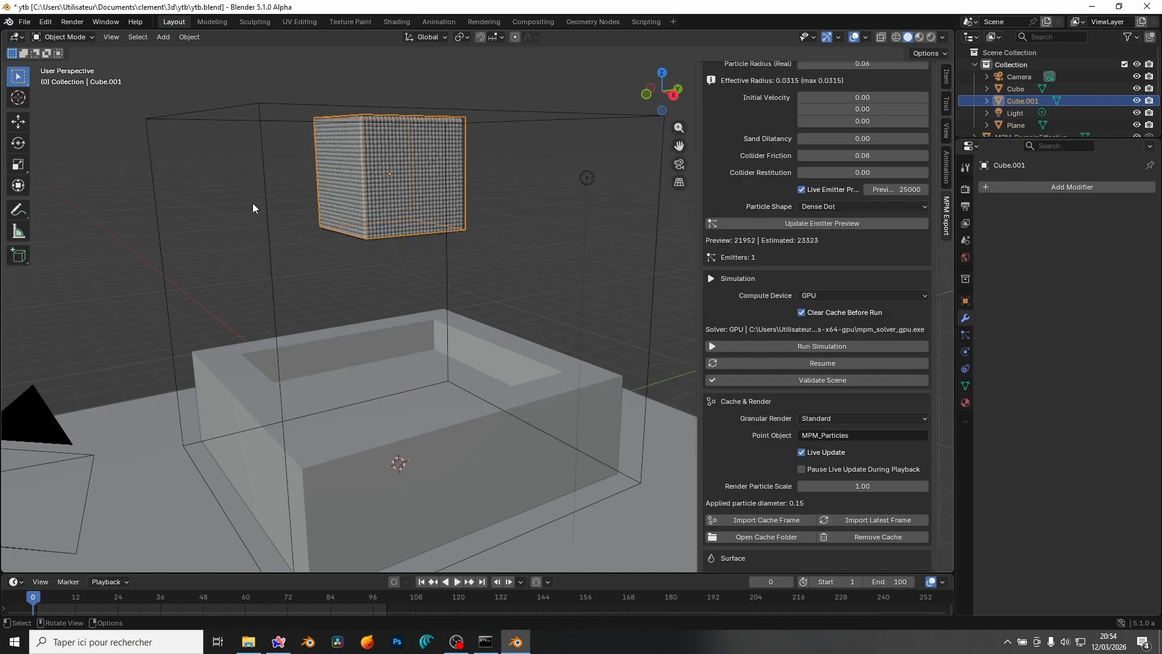
Step: Set the render particle scale to 0.6 and play back the simulation
key("space")
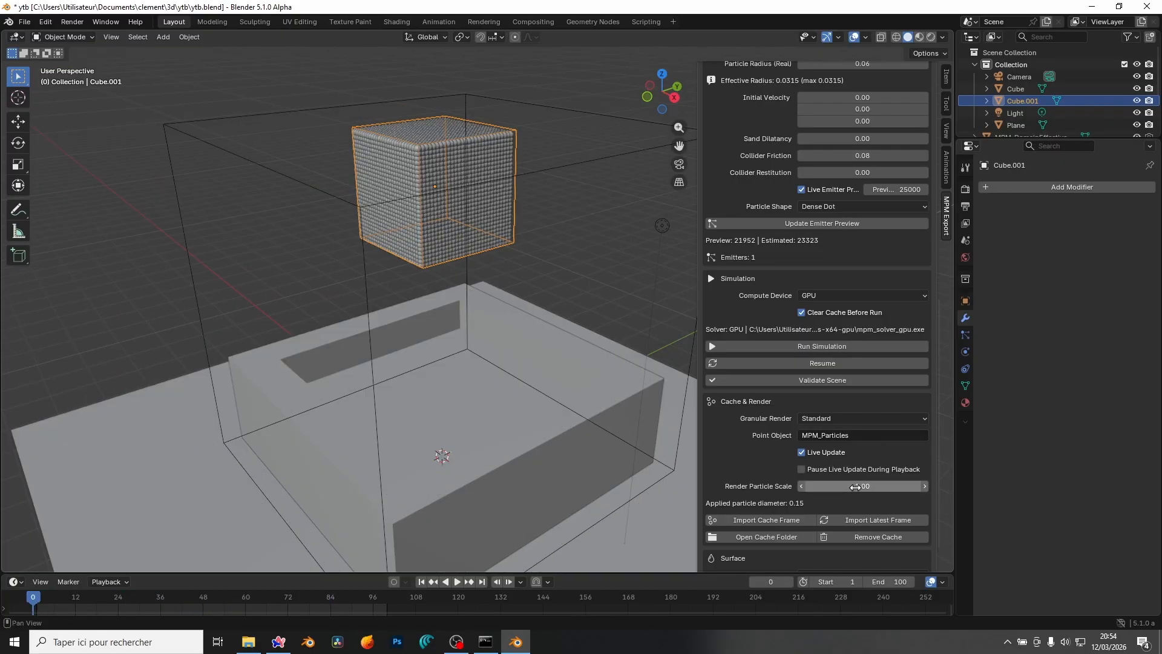
left_click(839, 487)
type("0.6")
key("Return")
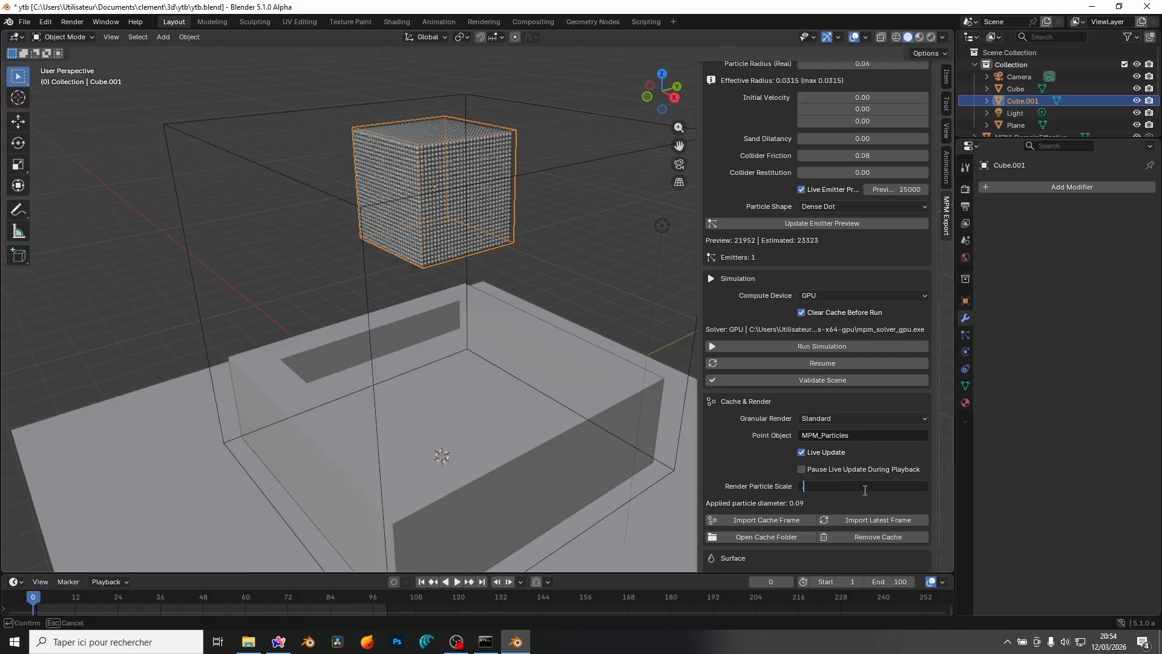
key("space")
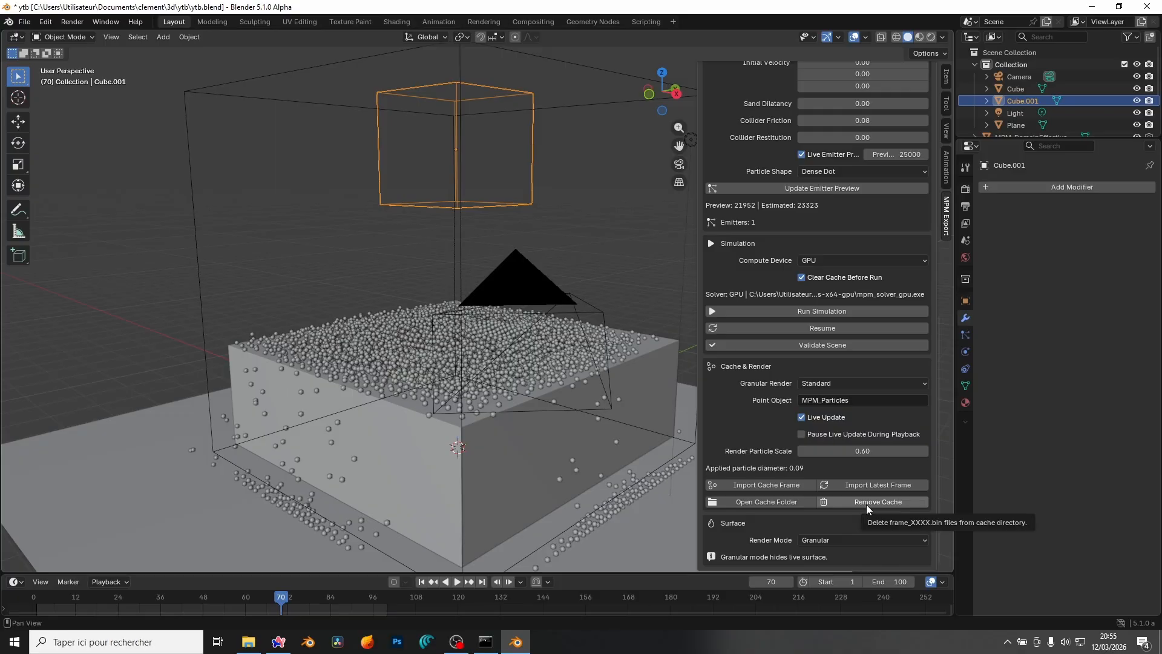
Step: Remove the cached simulation frames and return the timeline to frame 0
left_click(867, 504)
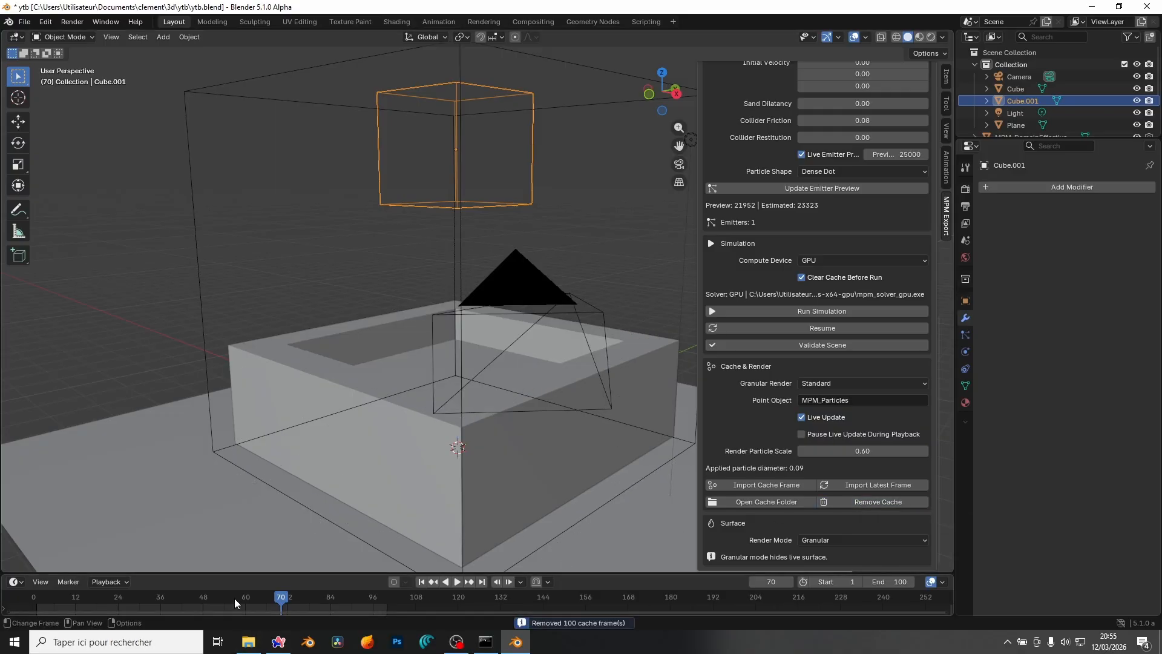
left_click_drag(235, 598, 32, 598)
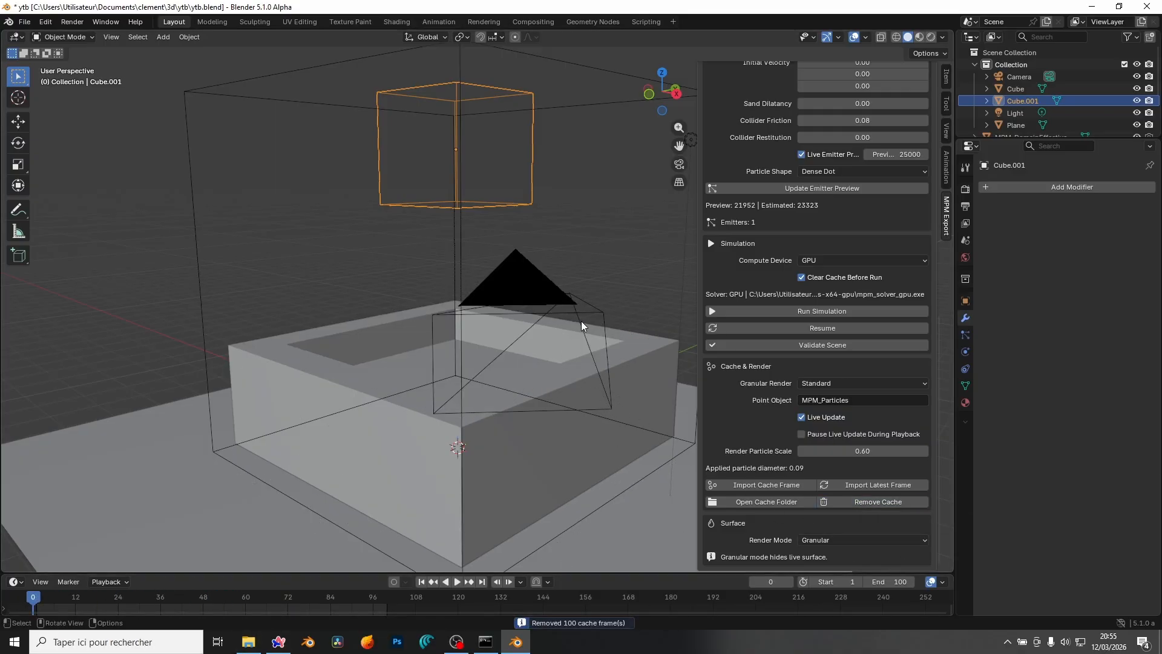
Step: Add an enlarged Suzanne monkey mesh over the basin below the emitter and tag it as Collider
middle_click_drag(581, 325, 571, 277)
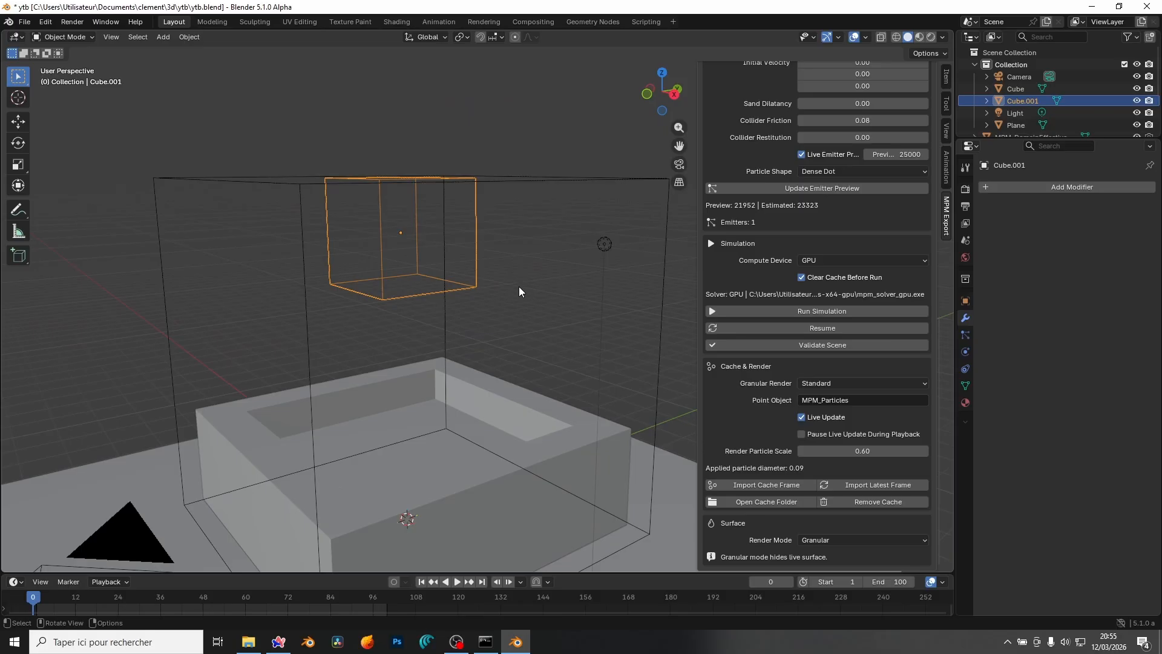
left_click(566, 293)
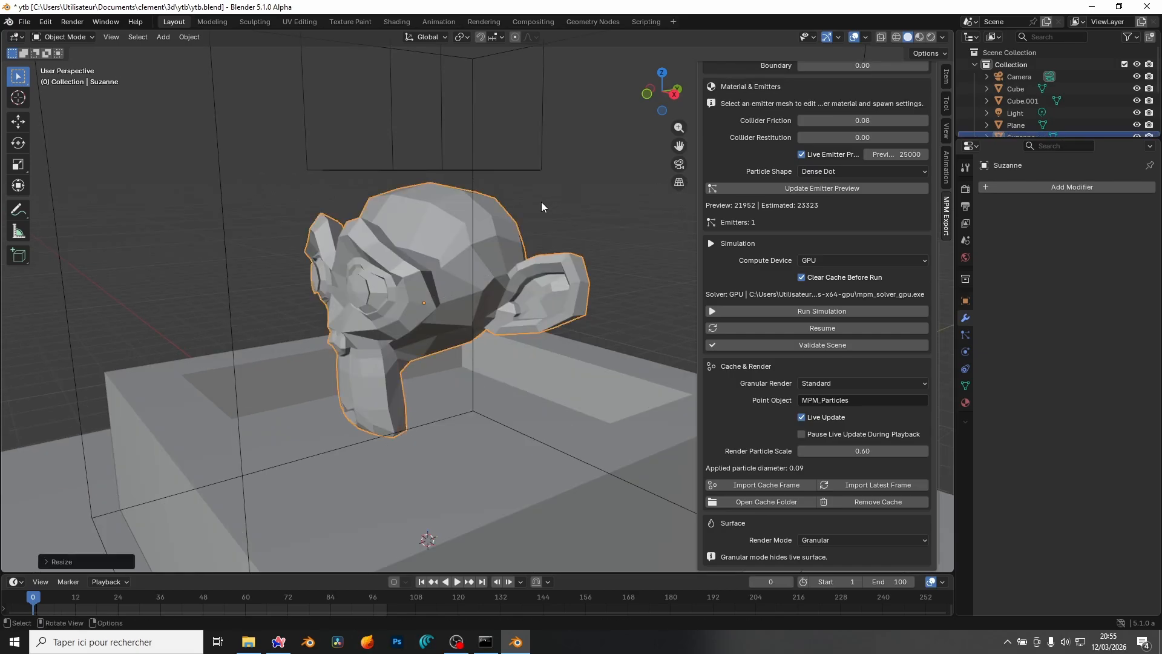
scroll(559, 215, "down", 3)
middle_click_drag(558, 214, 445, 405, "shift")
scroll(787, 303, "up", 8)
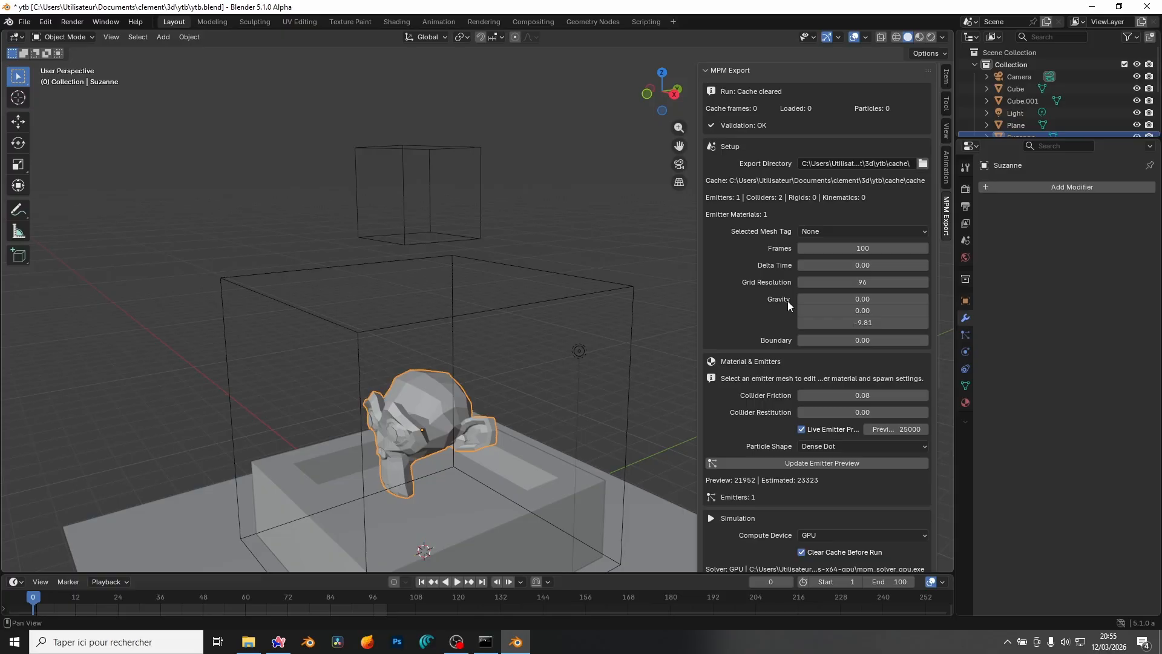
left_click(832, 232)
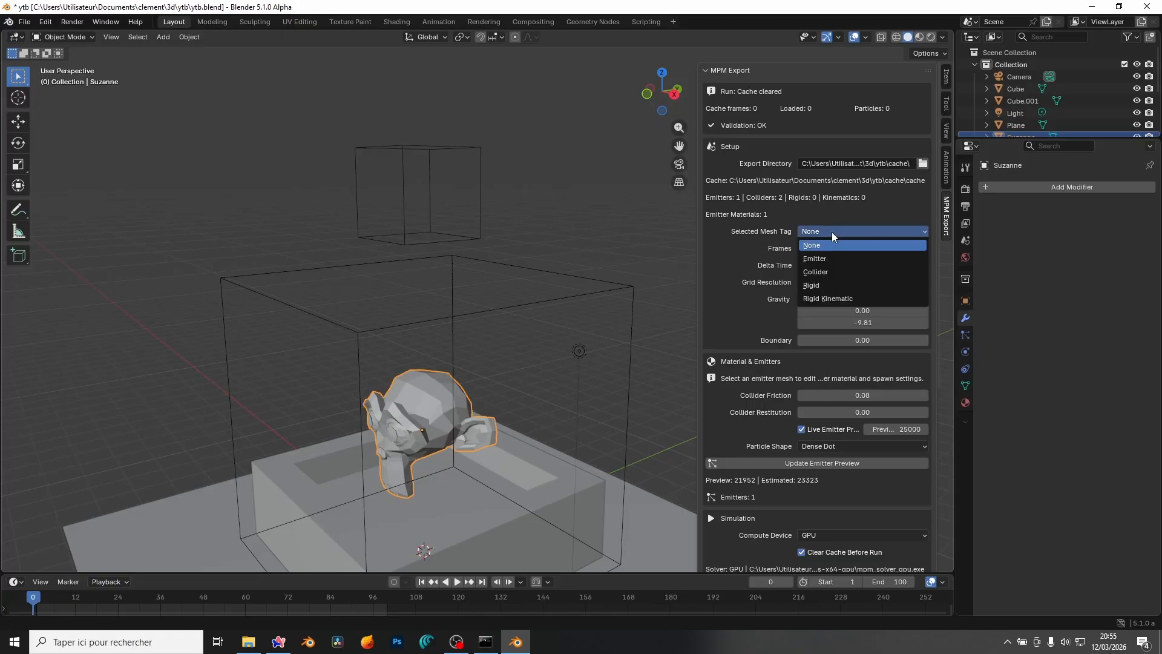
left_click(828, 272)
Step: Change the emitter cube's material type to Dry Snow and save the file
middle_click_drag(509, 139, 483, 103)
left_click(483, 101)
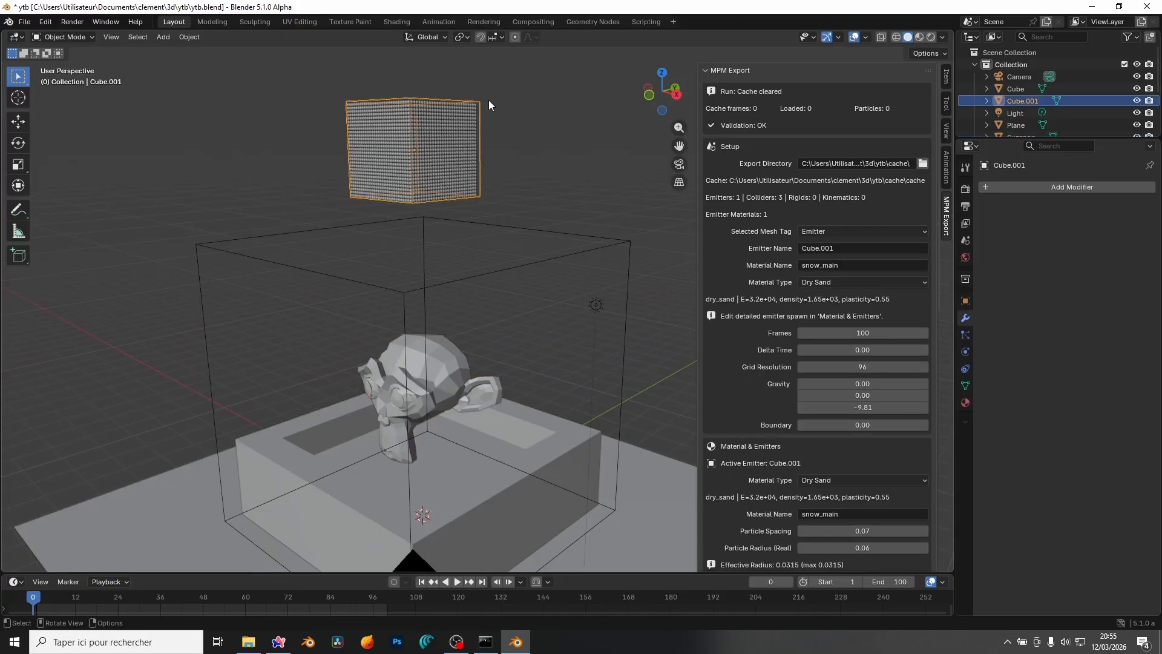
left_click(862, 282)
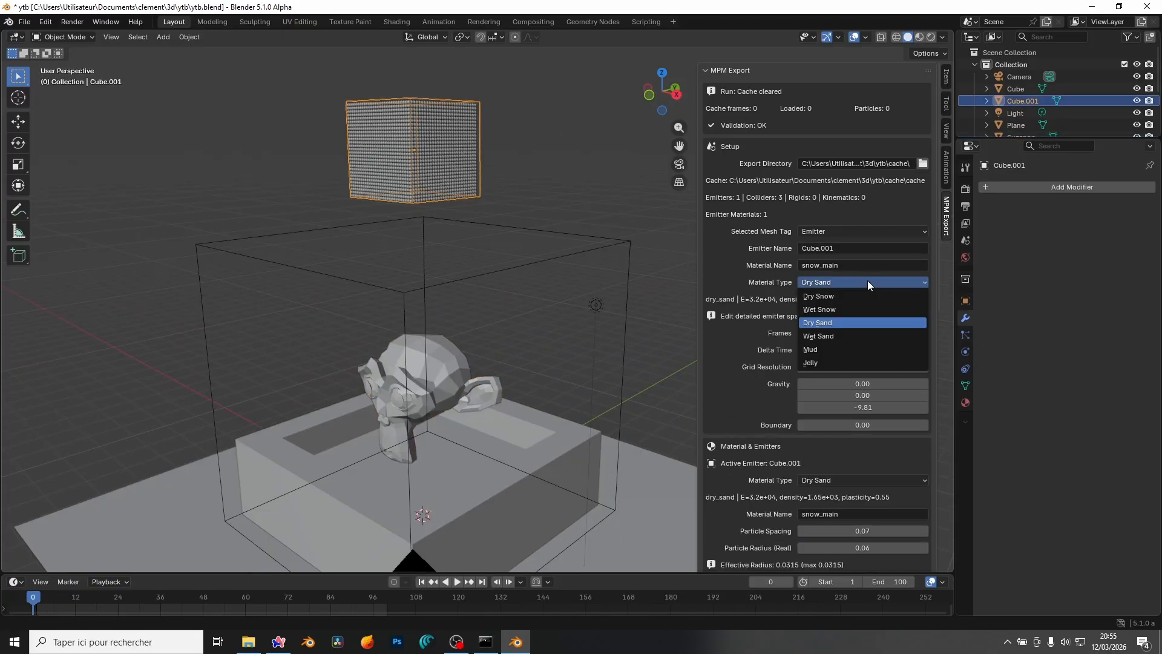
left_click(836, 296)
key("ctrl+s")
Step: Run the simulation, review its playback, and stop on frame 58 with the snow on Suzanne's head
scroll(774, 367, "down", 15)
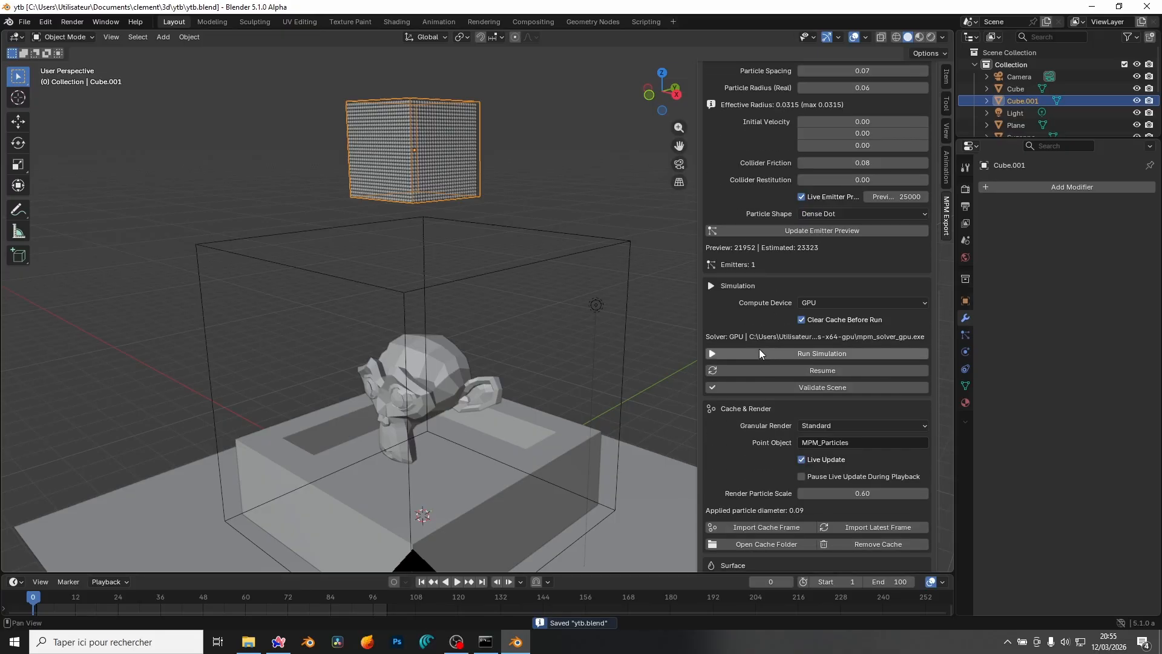
left_click(768, 353)
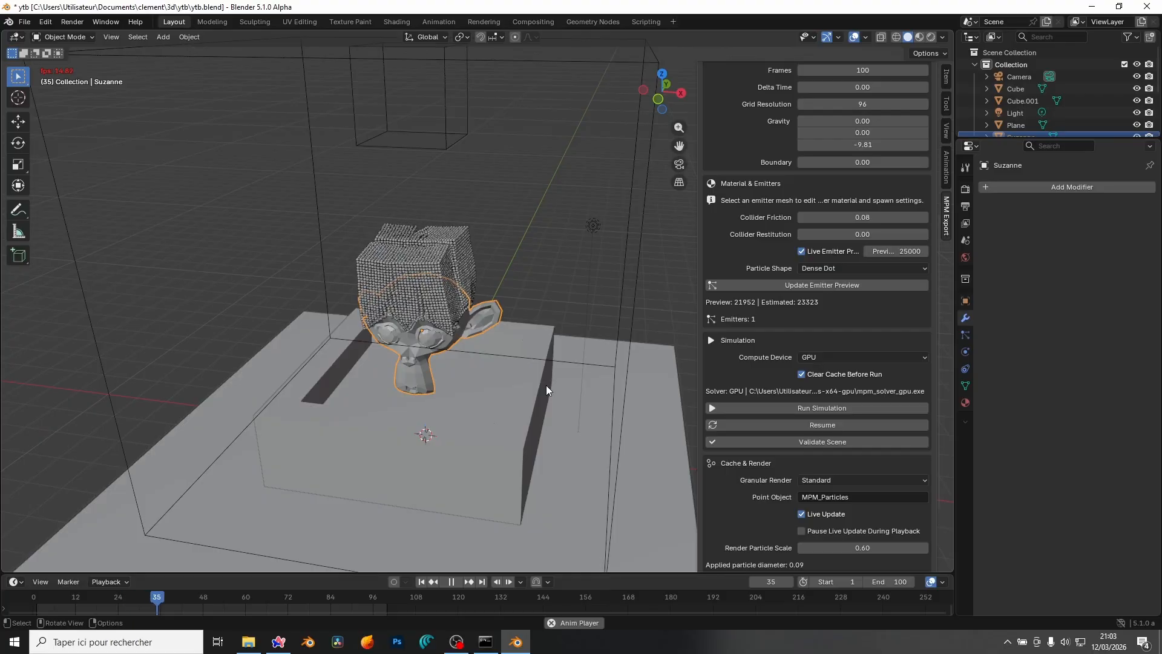
mouse_move(546, 386)
middle_mouse_down()
mouse_move(501, 380)
mouse_move(540, 384)
middle_mouse_up()
key("space")
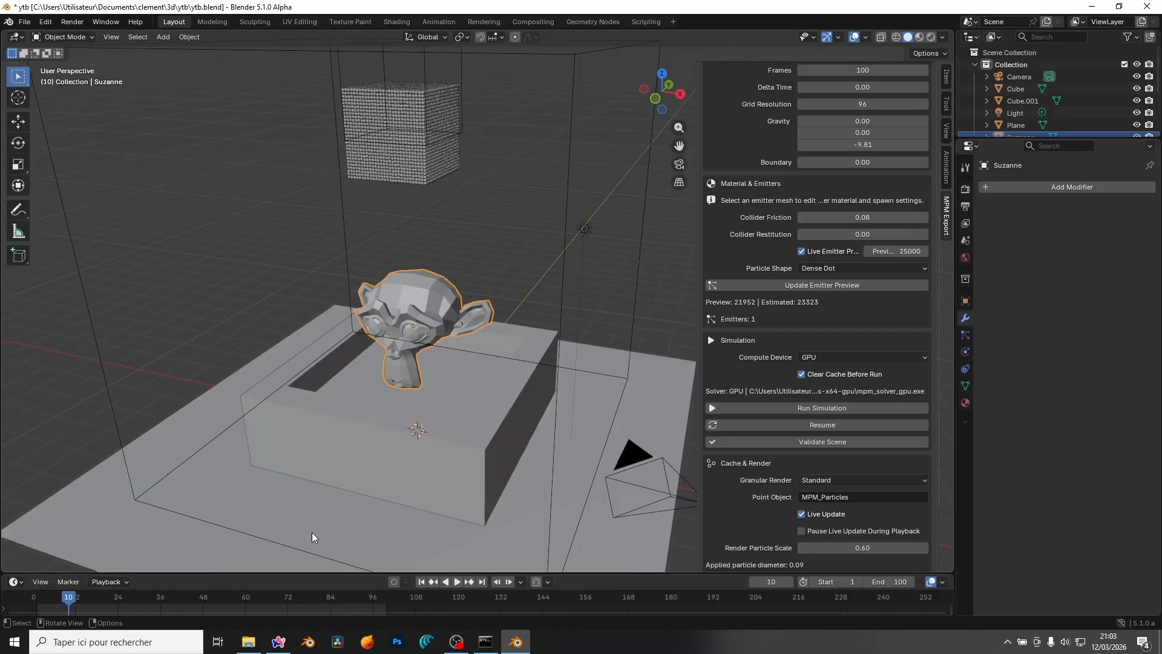
left_click_drag(245, 601, 239, 601)
scroll(433, 410, "up", 3)
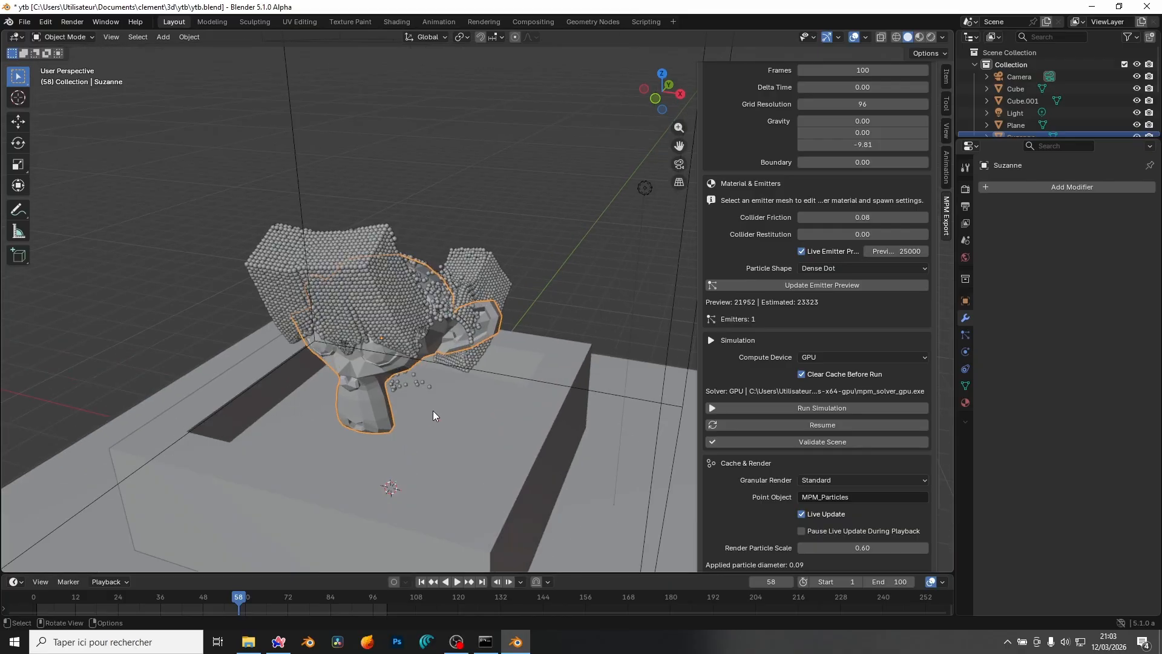
middle_click_drag(434, 410, 545, 376, "shift")
Step: Switch the render mode to Surface and keep Splashsurf as the surface backend
scroll(735, 468, "down", 4)
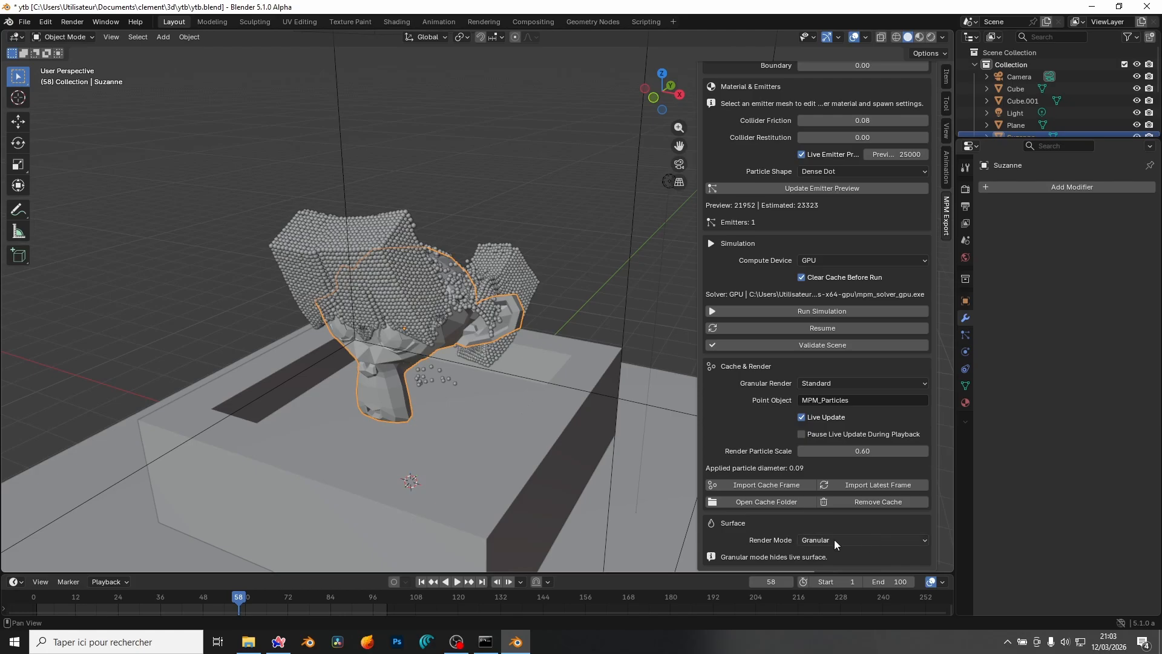
left_click(817, 539)
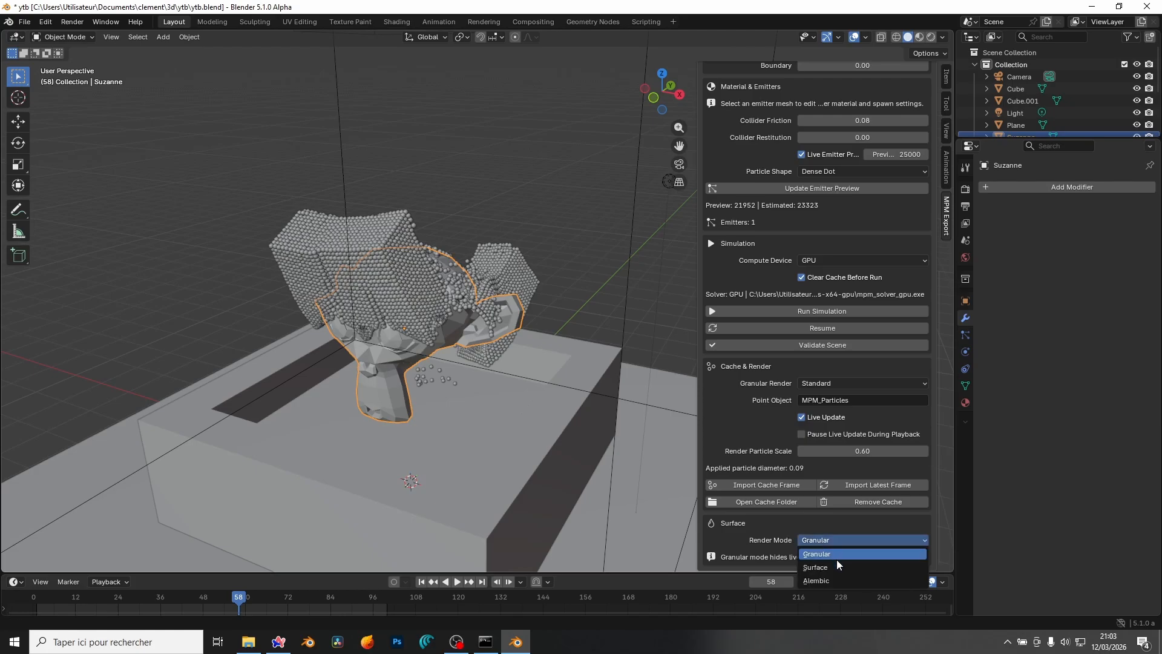
left_click(823, 566)
scroll(826, 353, "down", 8)
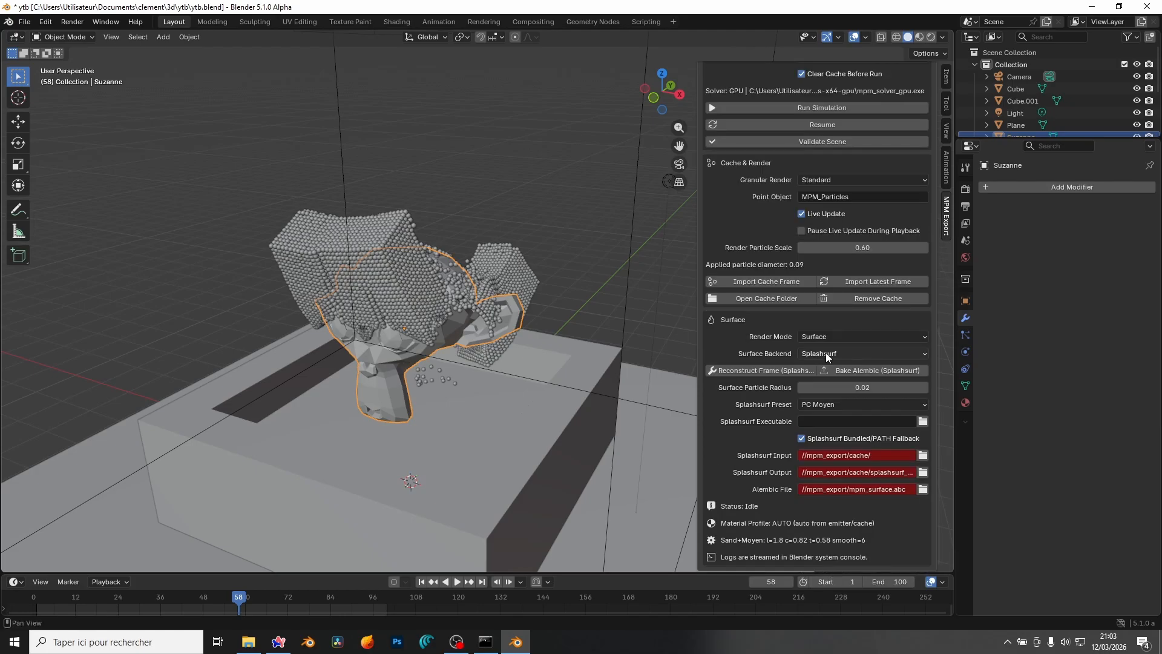
left_click(826, 352)
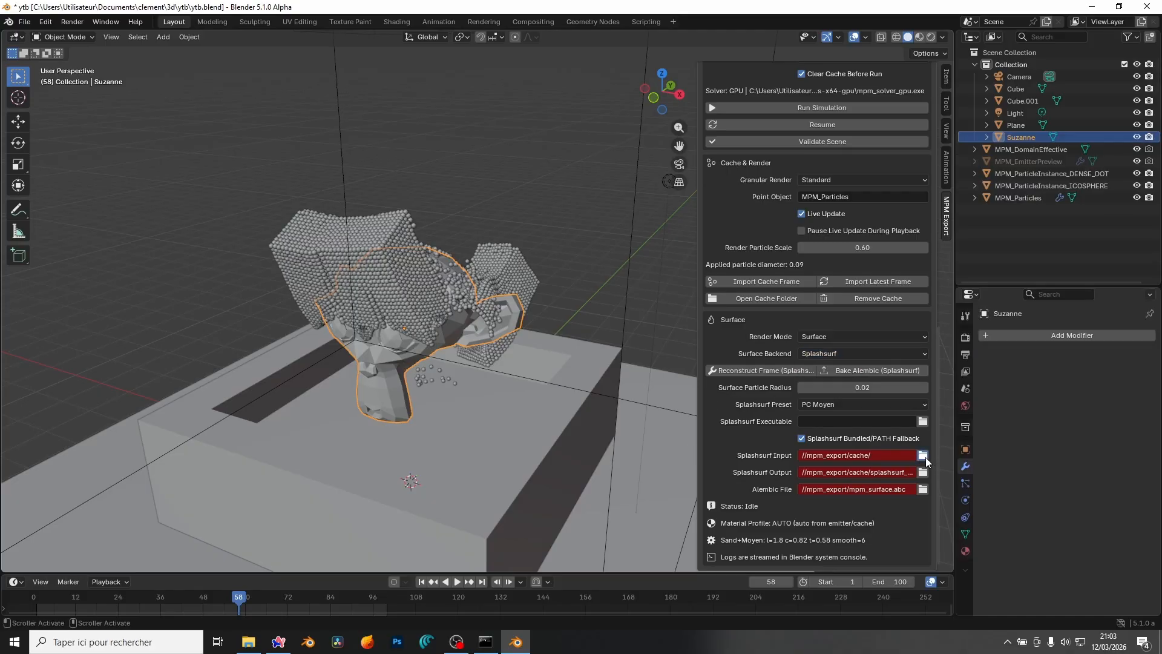
Step: Point the Splashsurf input to the project's cache folder and set valid Splashsurf output and Alembic file paths
left_click(922, 455)
left_click(566, 426)
Step: Try the PC Rapide Splashsurf preset and switch back to PC Moyen
left_click(893, 404)
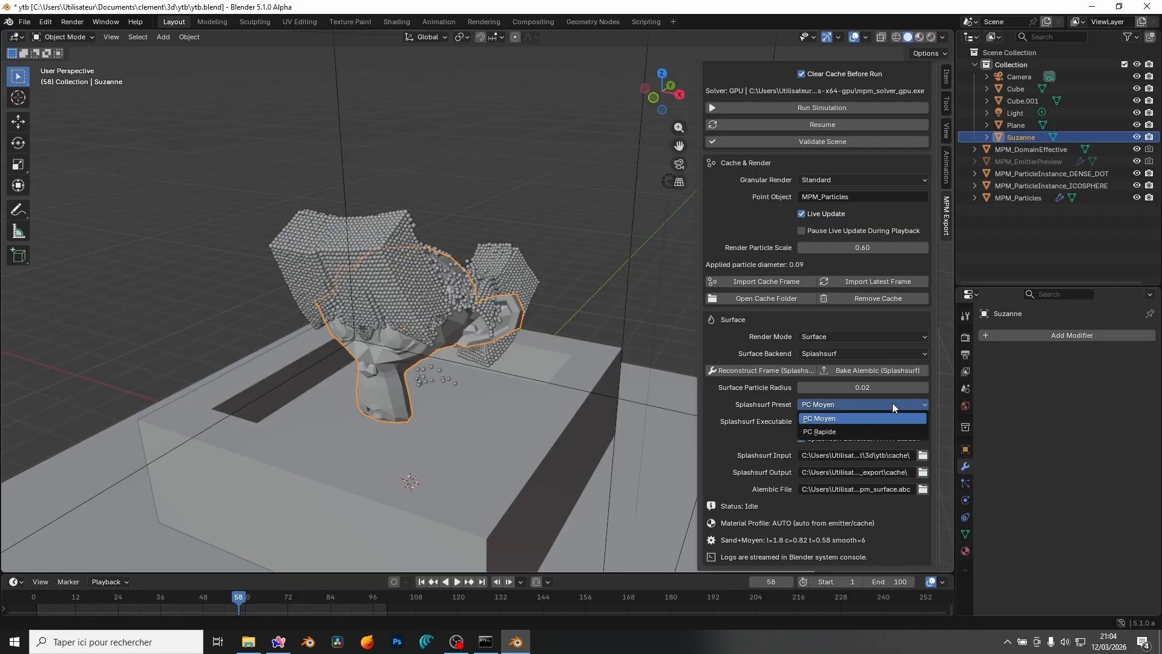
left_click(747, 397)
left_click(835, 402)
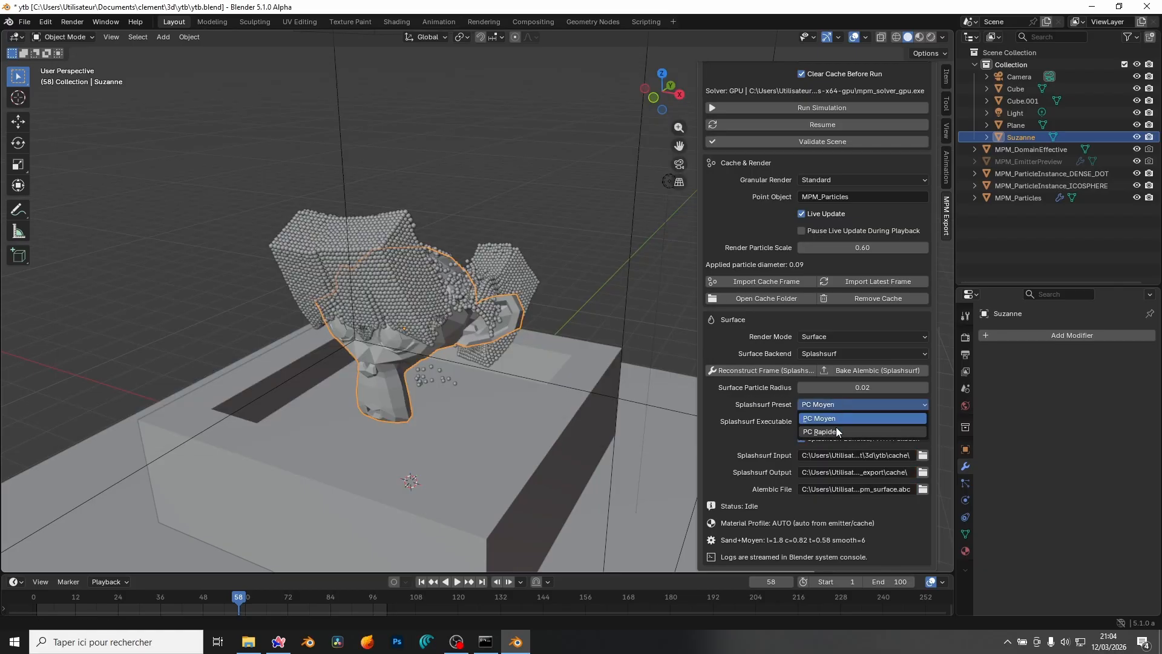
left_click(836, 432)
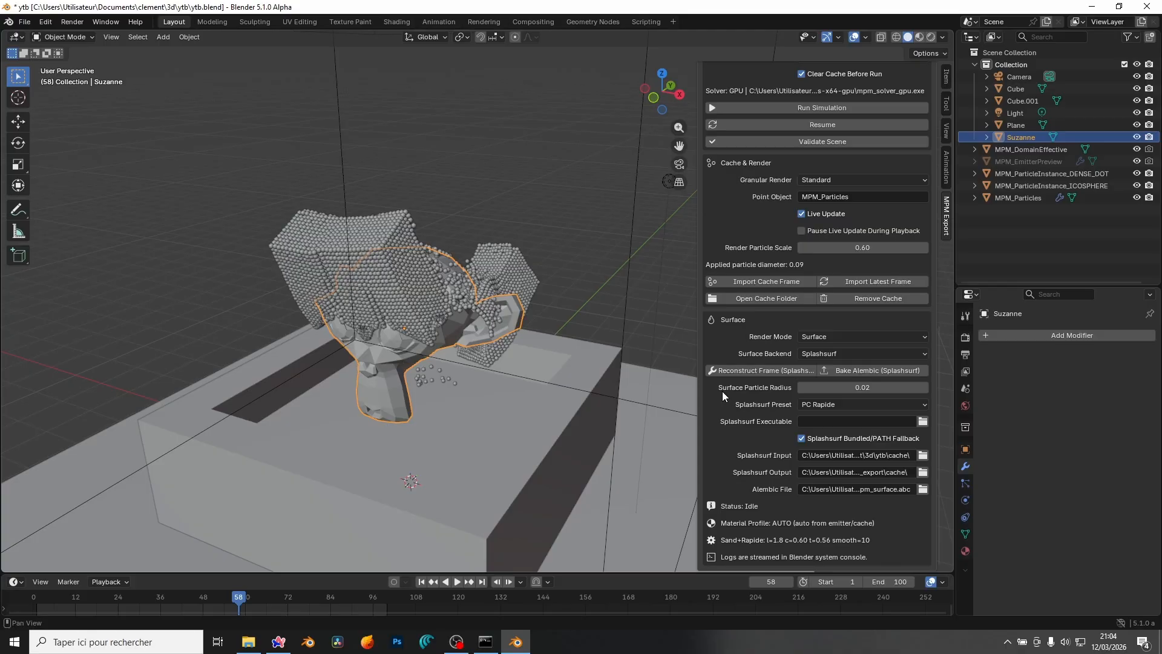
left_click(840, 403)
left_click(841, 413)
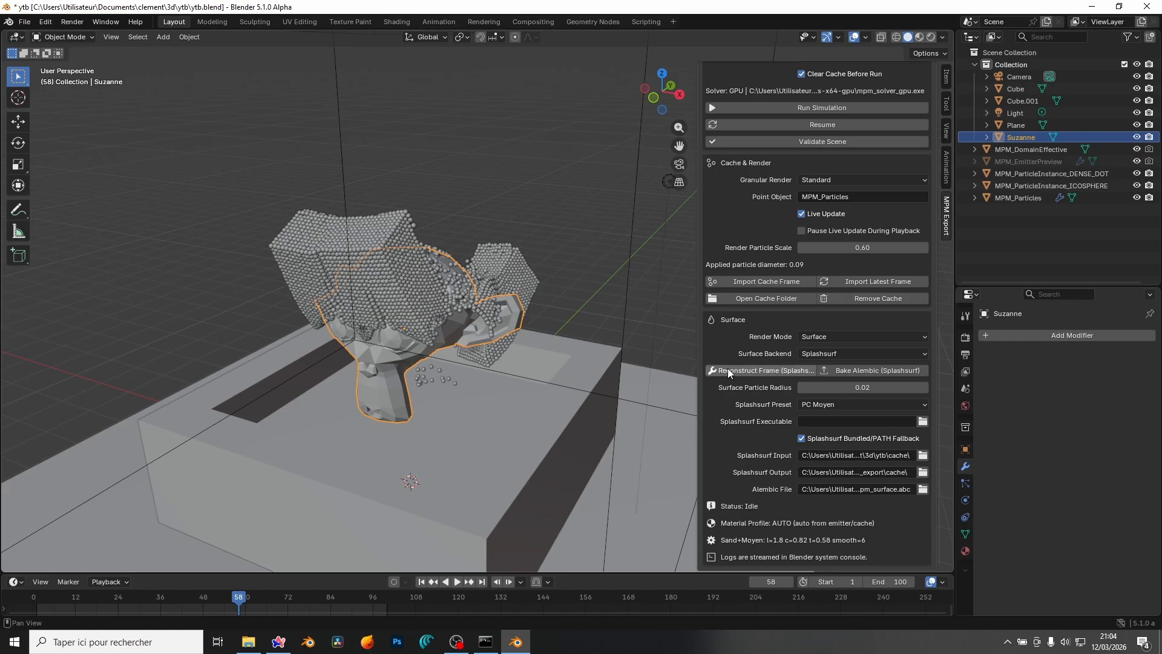
Step: Reconstruct frame 58 with Splashsurf and inspect the resulting snow surface up close
left_click(746, 370)
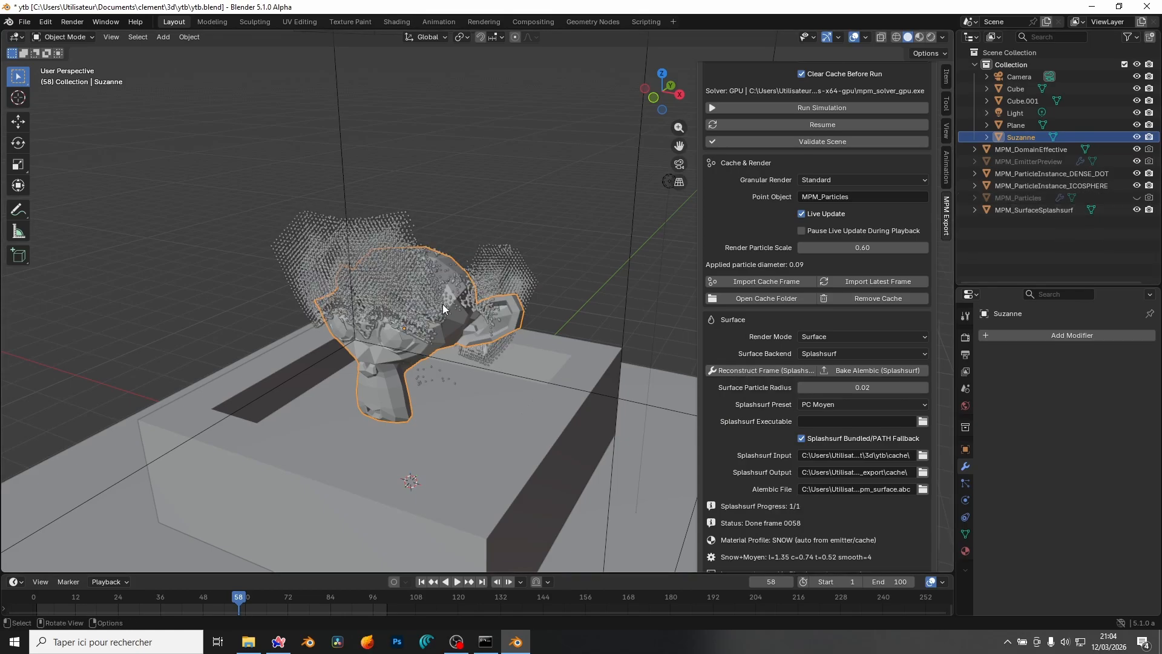
middle_click_drag(442, 304, 572, 437)
scroll(525, 300, "up", 3)
Step: Set the surface particle radius to 0.1 and reconstruct frame 58 again with Splashsurf
left_click(850, 388)
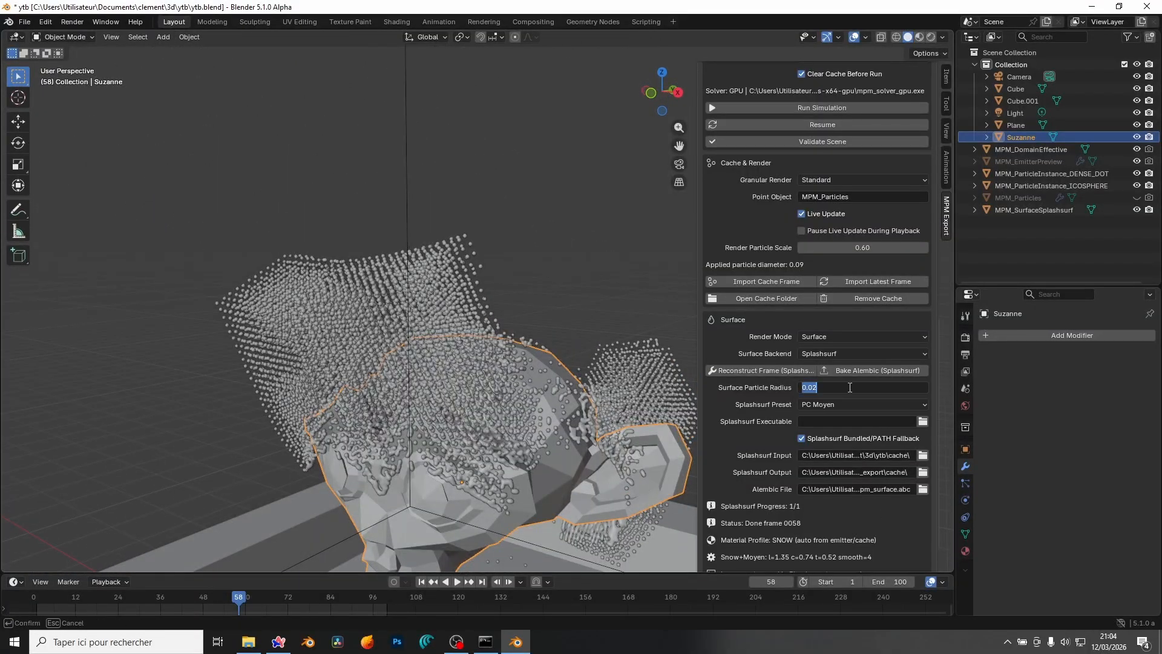
type("0.1")
key("Return")
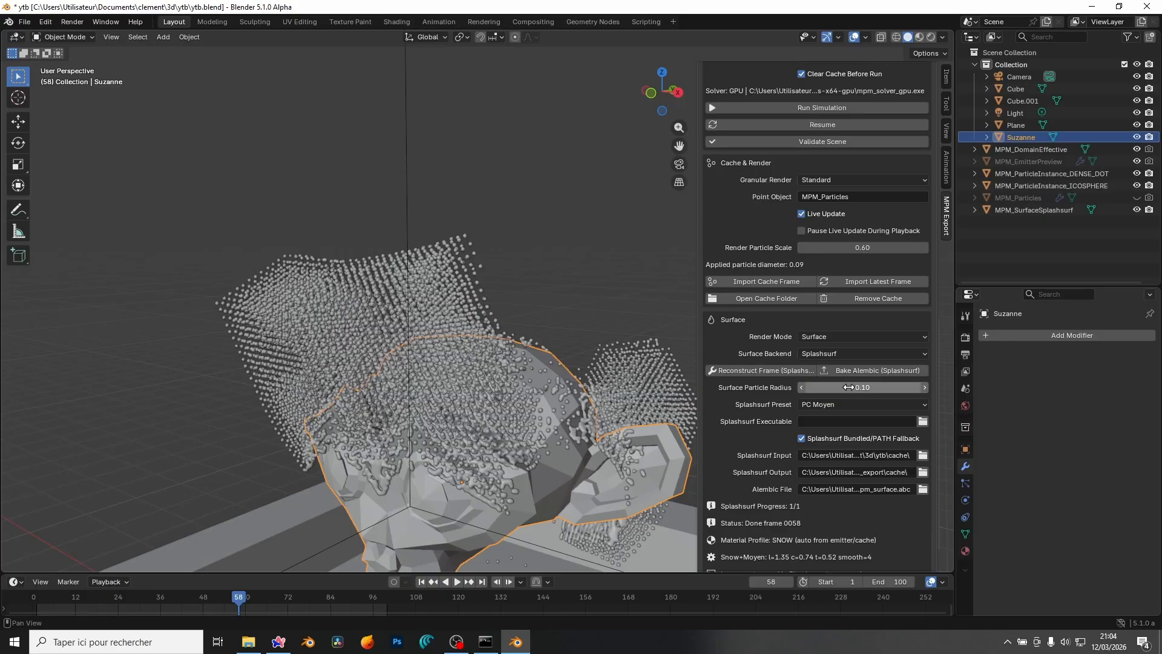
left_click(757, 369)
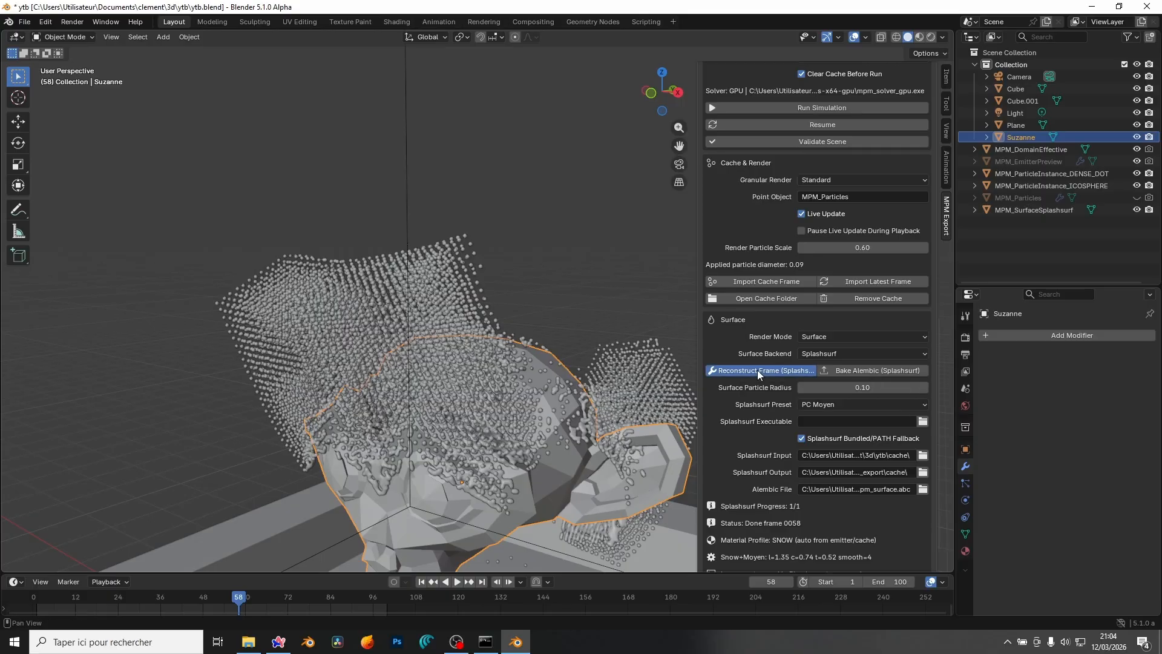
middle_click_drag(586, 322, 569, 248)
scroll(550, 343, "down", 3)
left_click(569, 250)
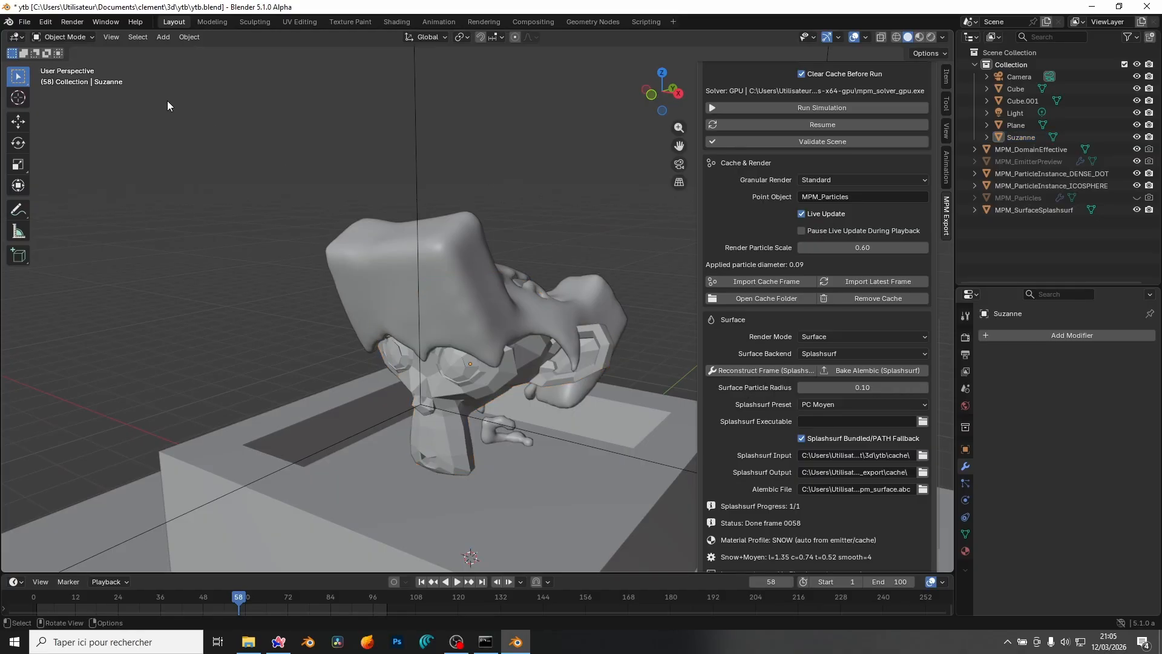
Step: Open the system console to check the Splashsurf log and return to the scene
left_click(105, 25)
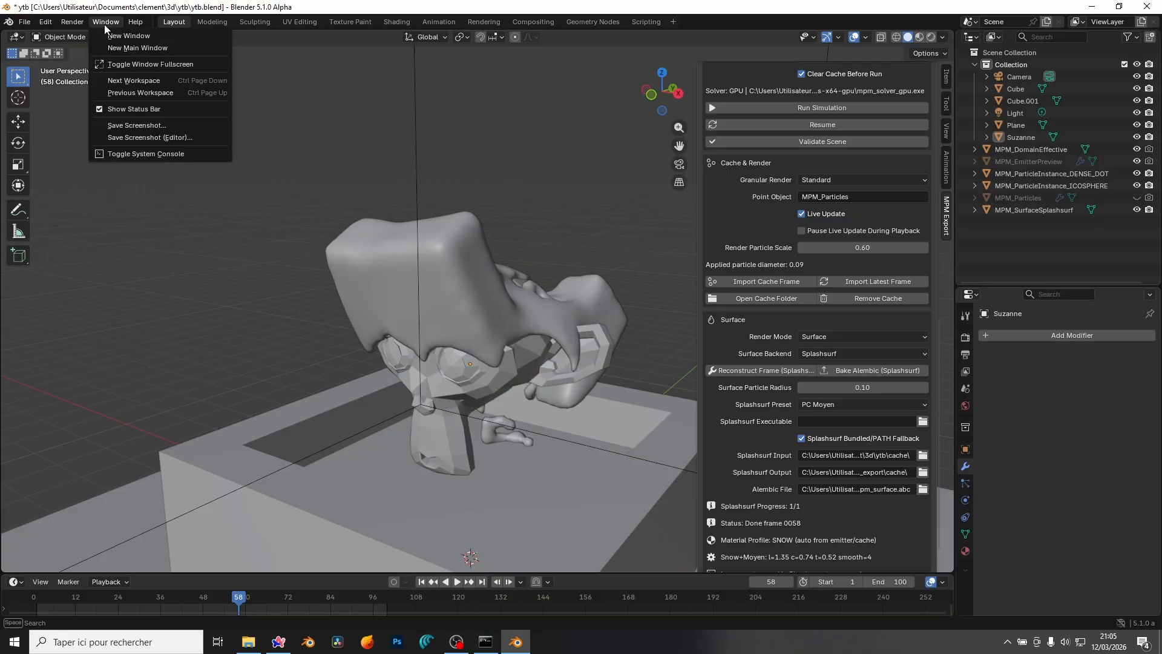
left_click(121, 154)
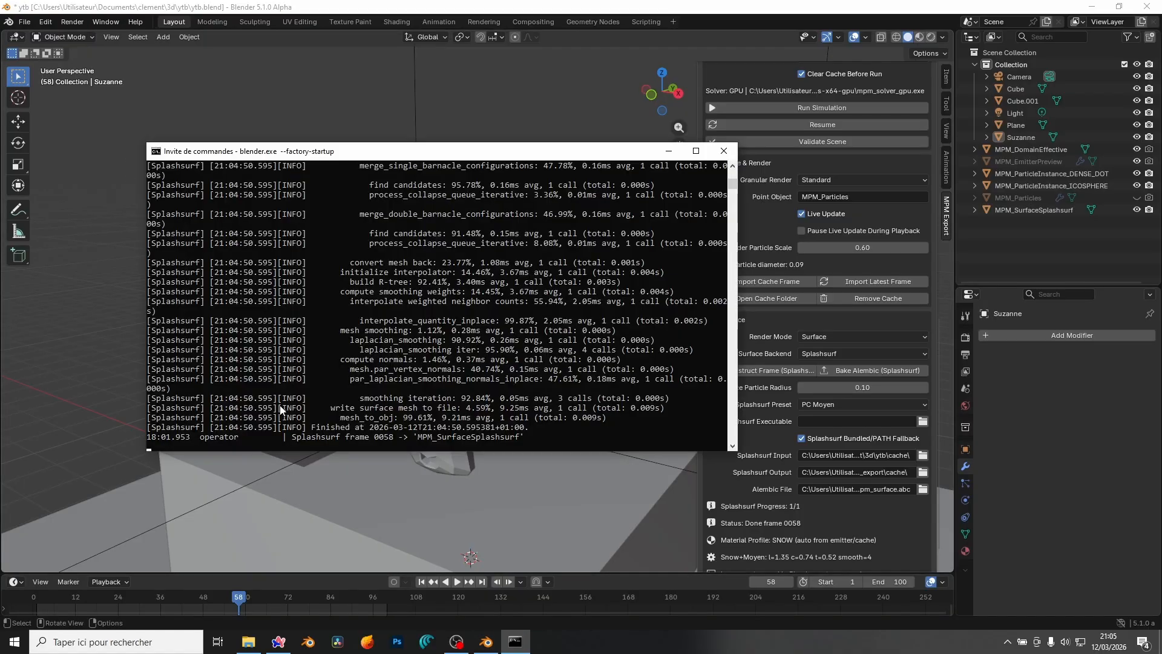
left_click(613, 5)
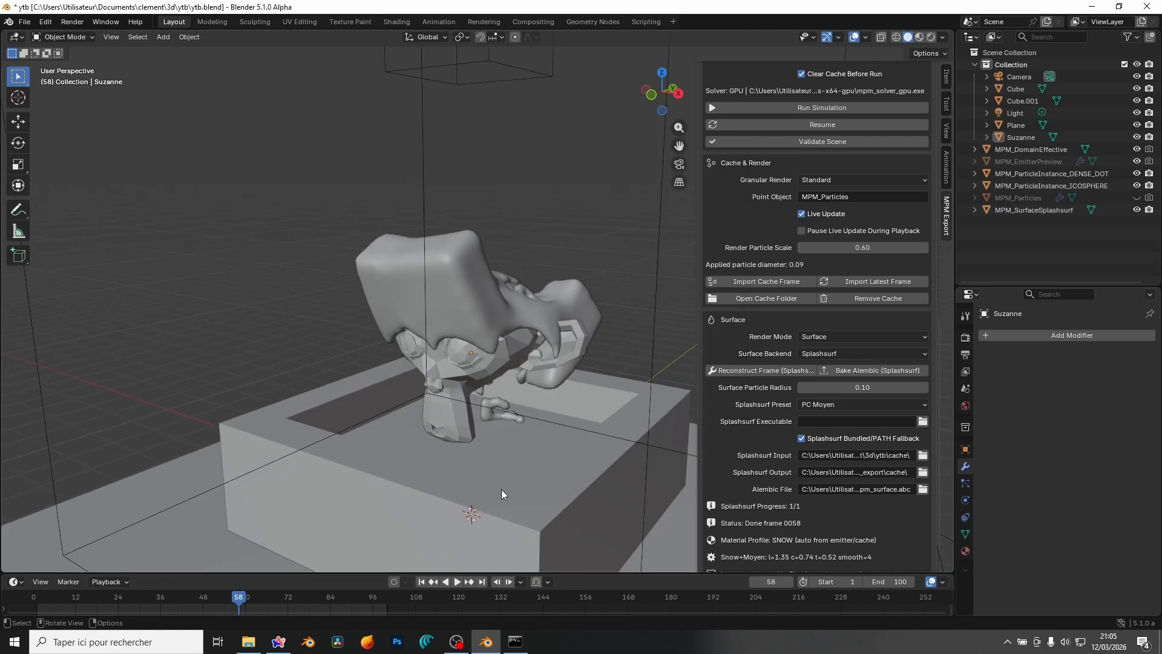
Step: Bake the Splashsurf surface sequence to Alembic and follow the bake log in an enlarged system console
left_click(863, 373)
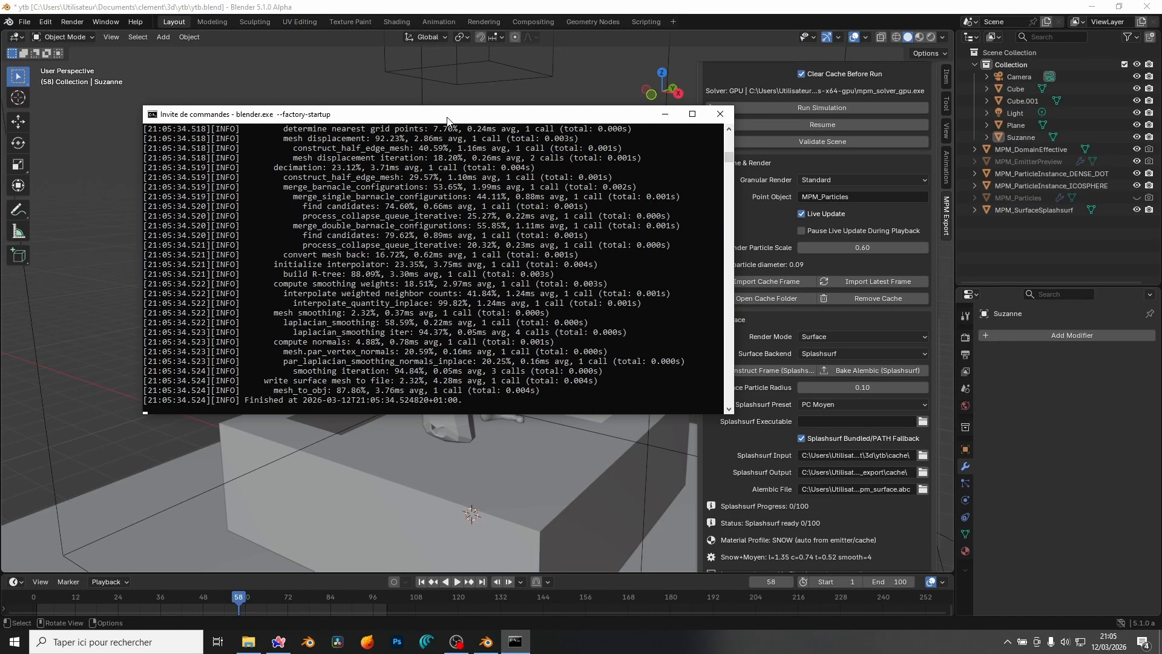
left_click(310, 411)
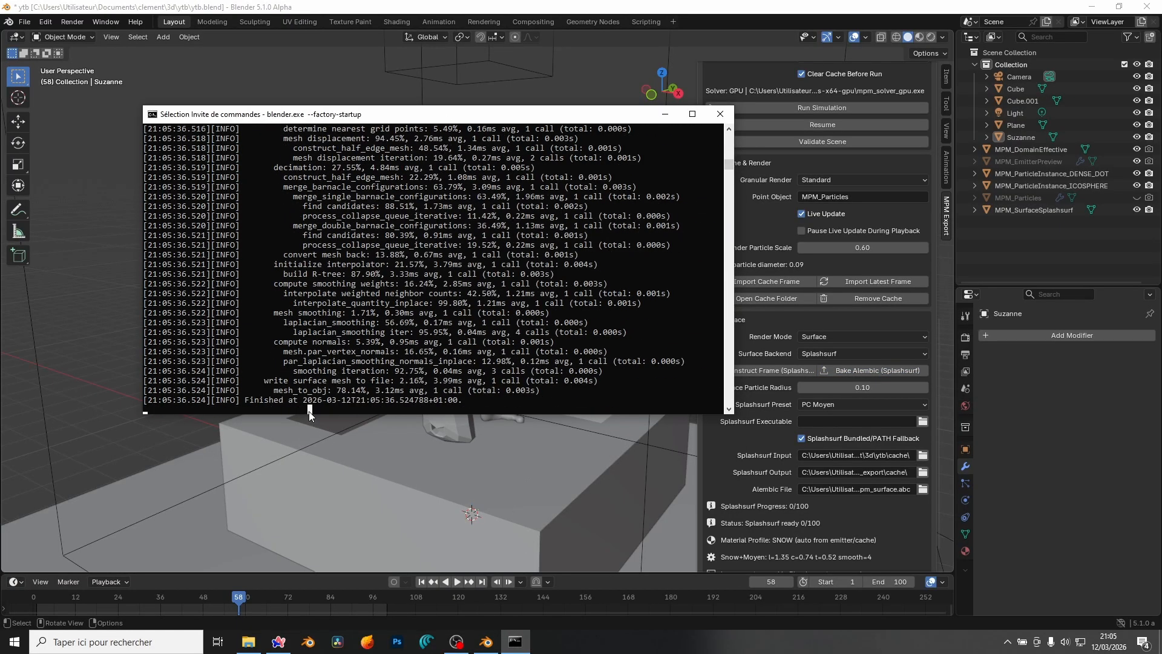
left_click_drag(300, 414, 290, 569)
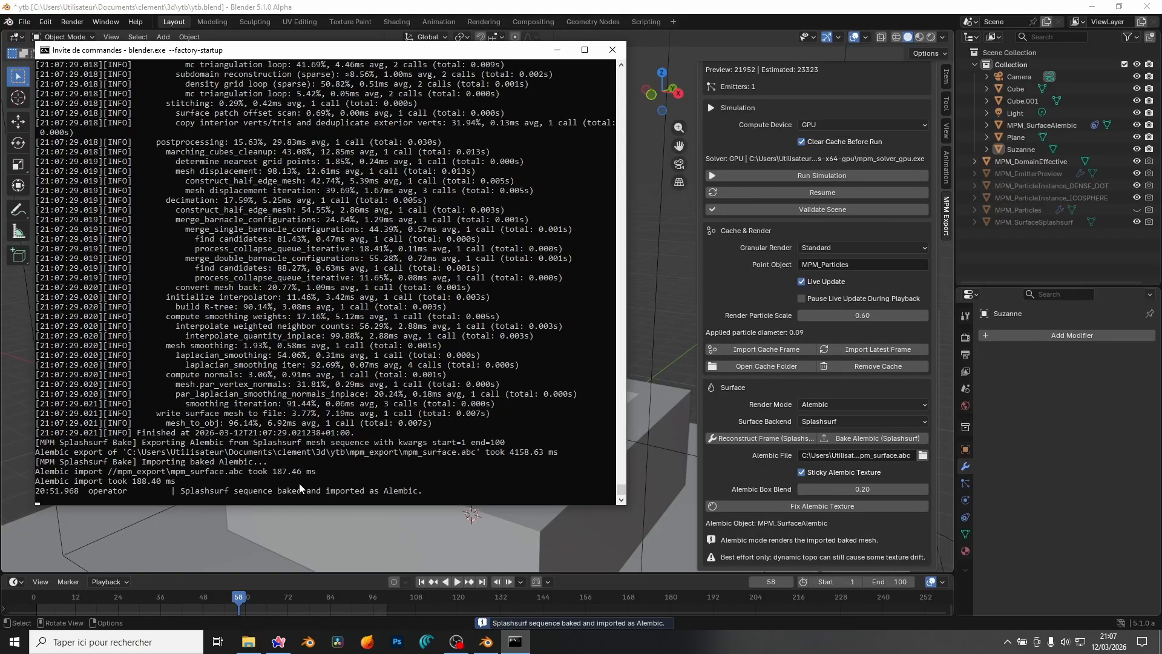
Step: Play the baked Alembic snow animation from frame 1 and examine the surface falling over Suzanne into the basin
left_click(37, 595)
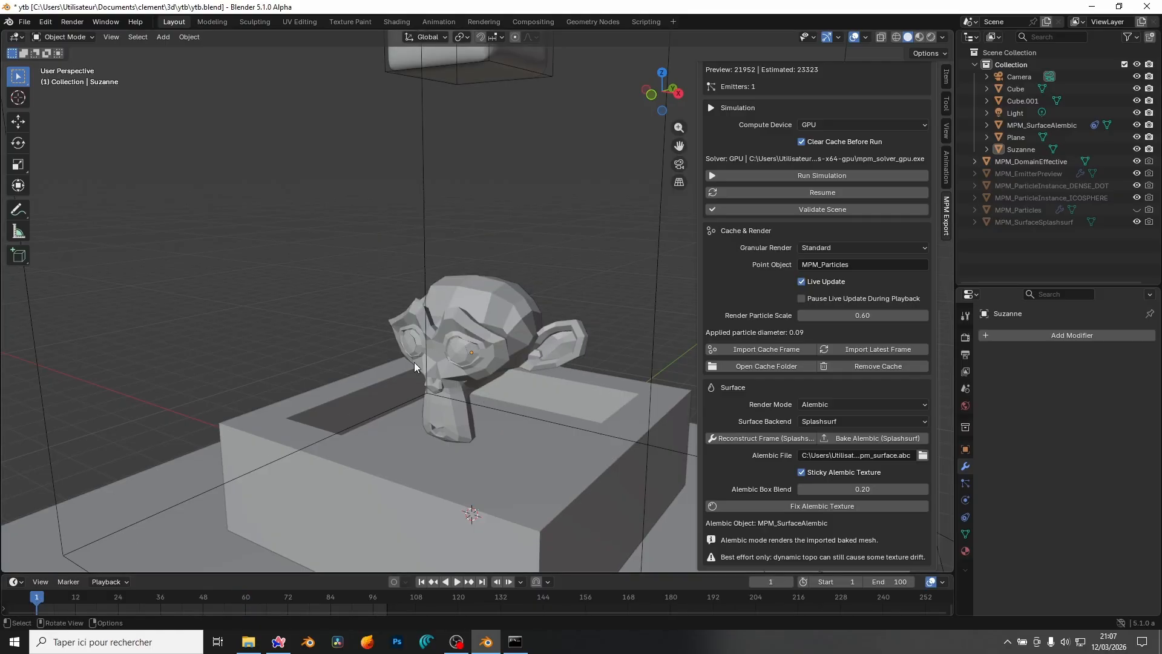
key("space")
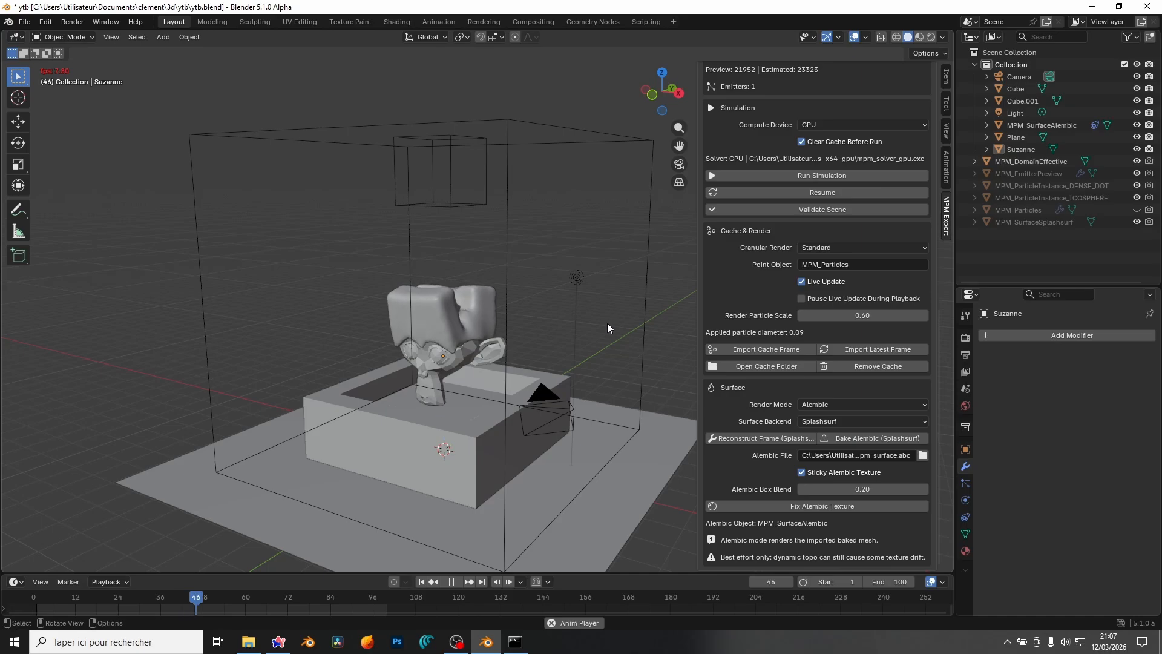
mouse_move(608, 322)
middle_mouse_down()
mouse_move(563, 337)
mouse_move(593, 324)
middle_mouse_up()
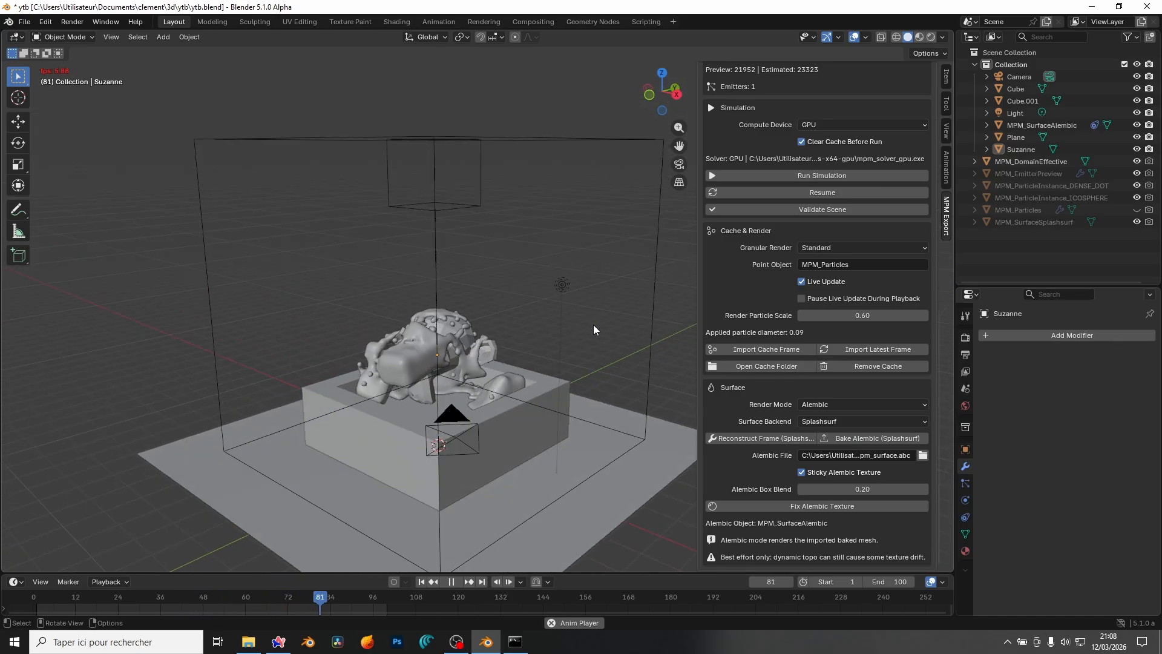
scroll(525, 417, "up", 2)
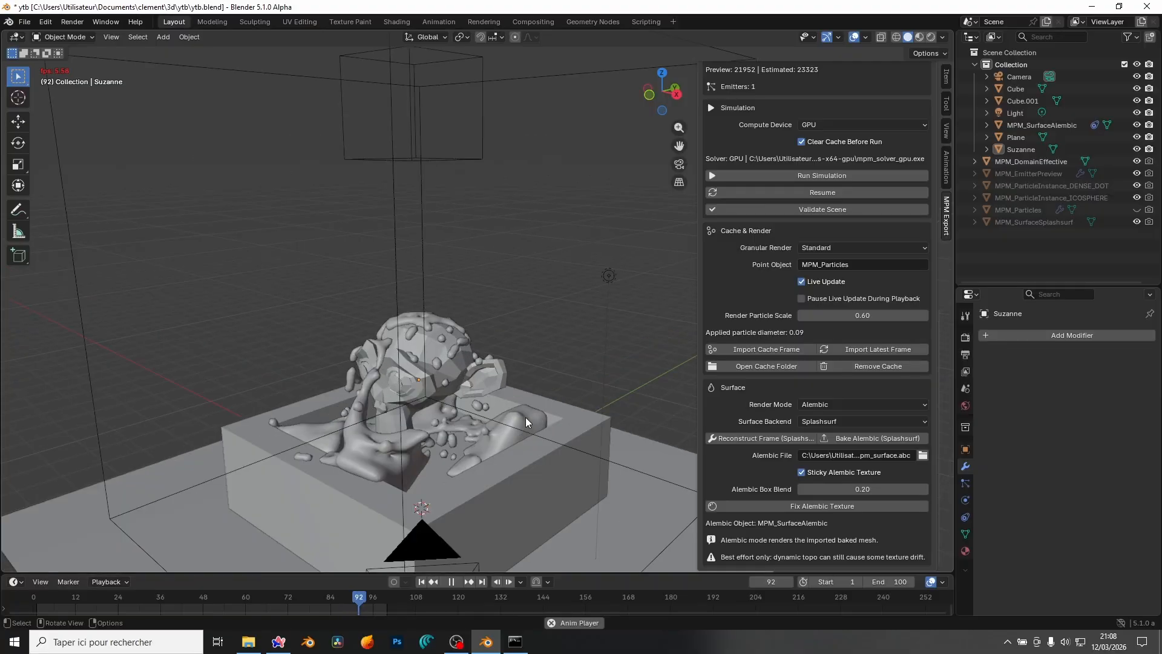